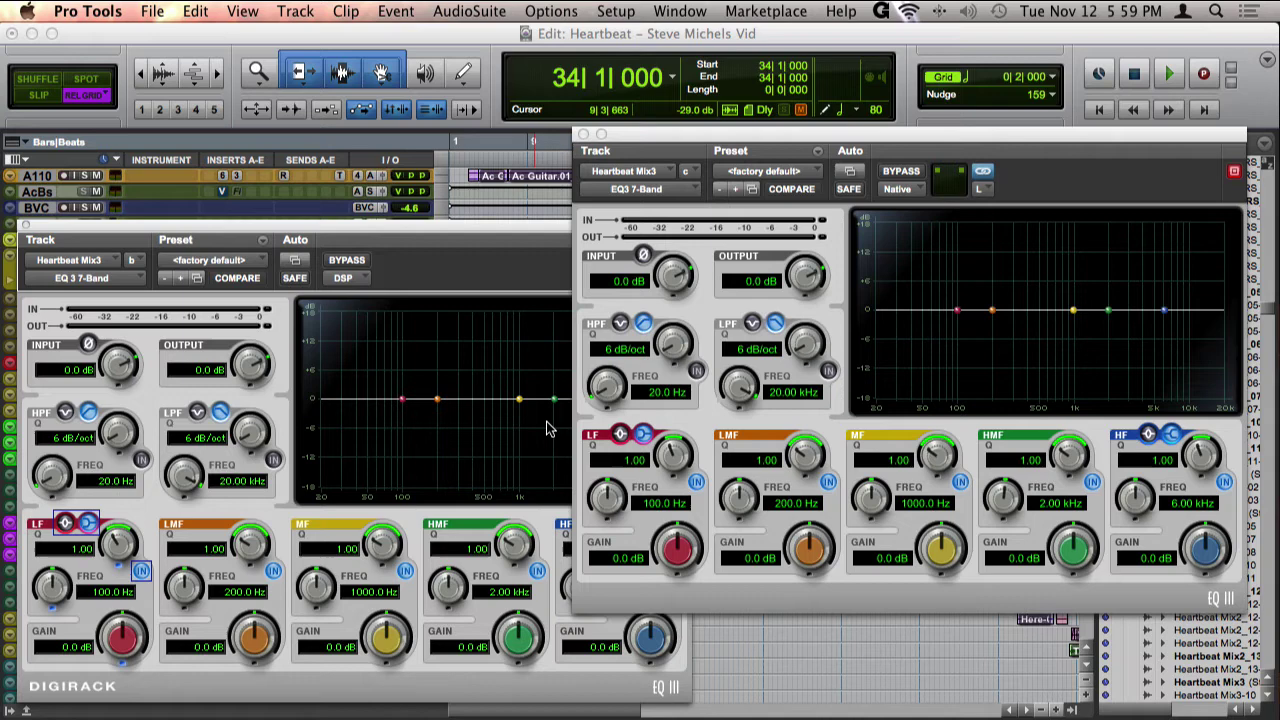
Step: Open an insert slot's plug-in list, dismiss it without inserting, and return to the left EQ window
left_click(523, 399)
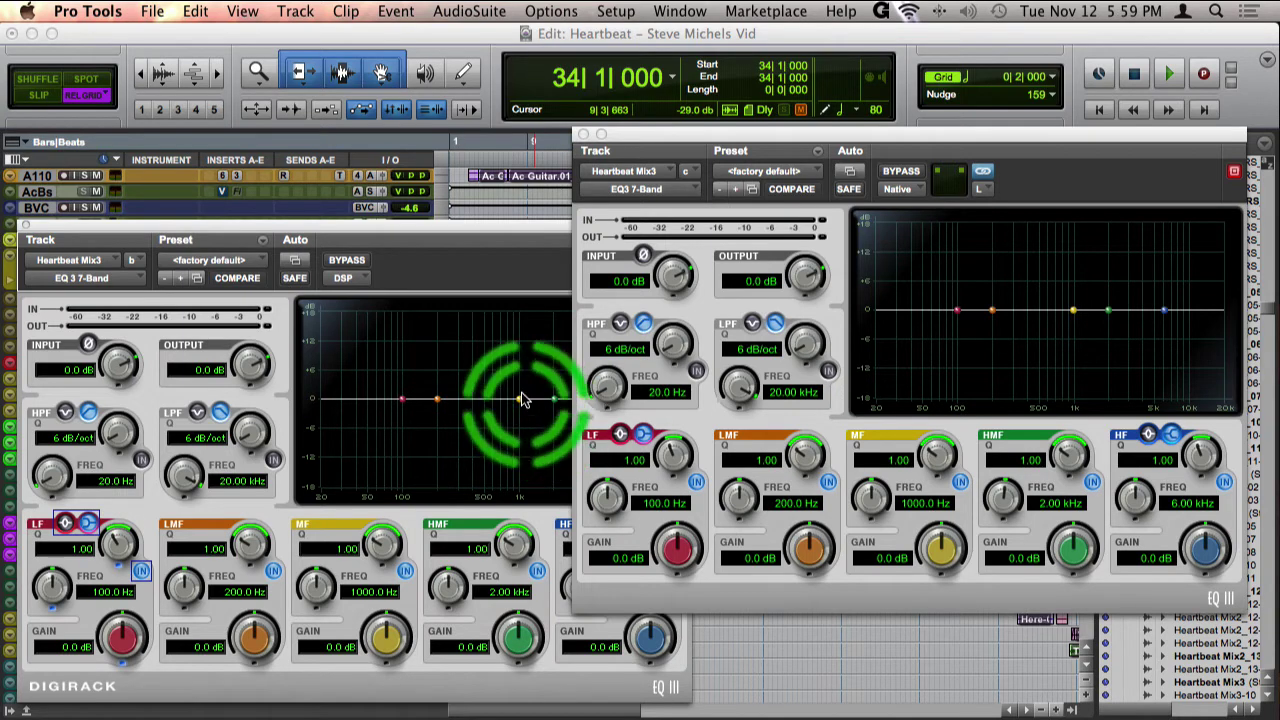
left_click(206, 175)
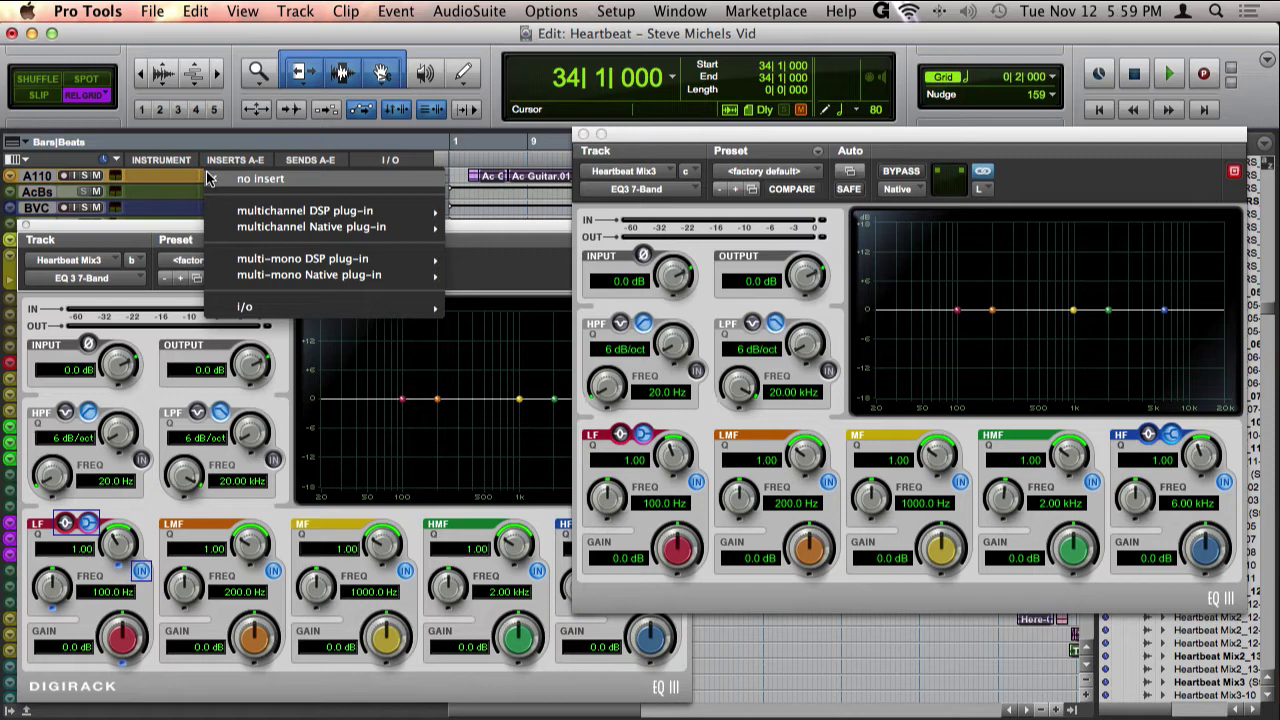
mouse_move(240, 213)
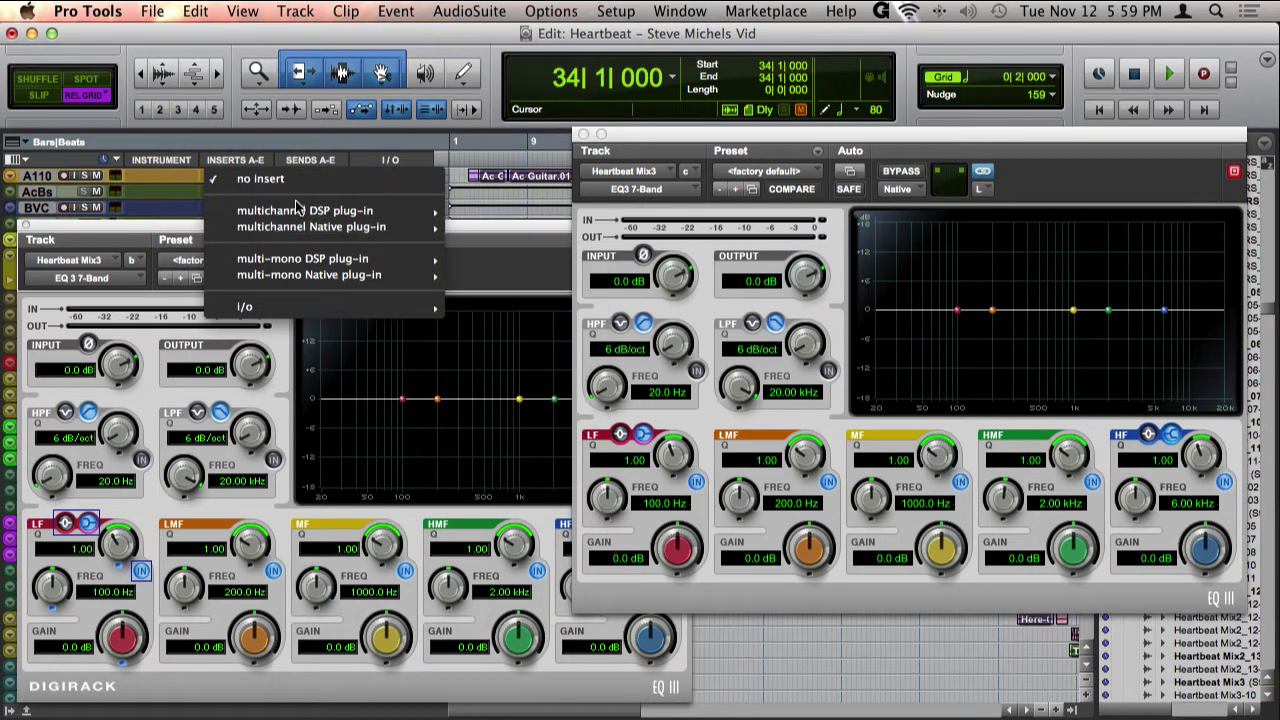
mouse_move(278, 263)
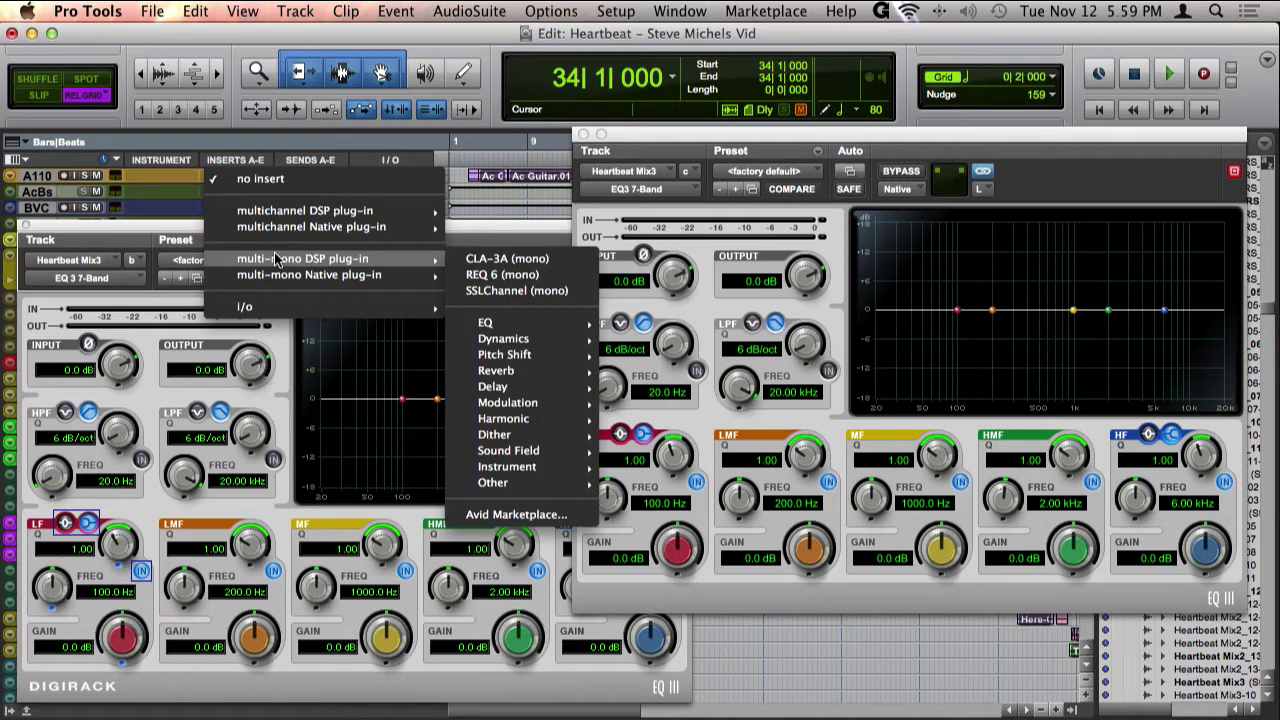
left_click(168, 226)
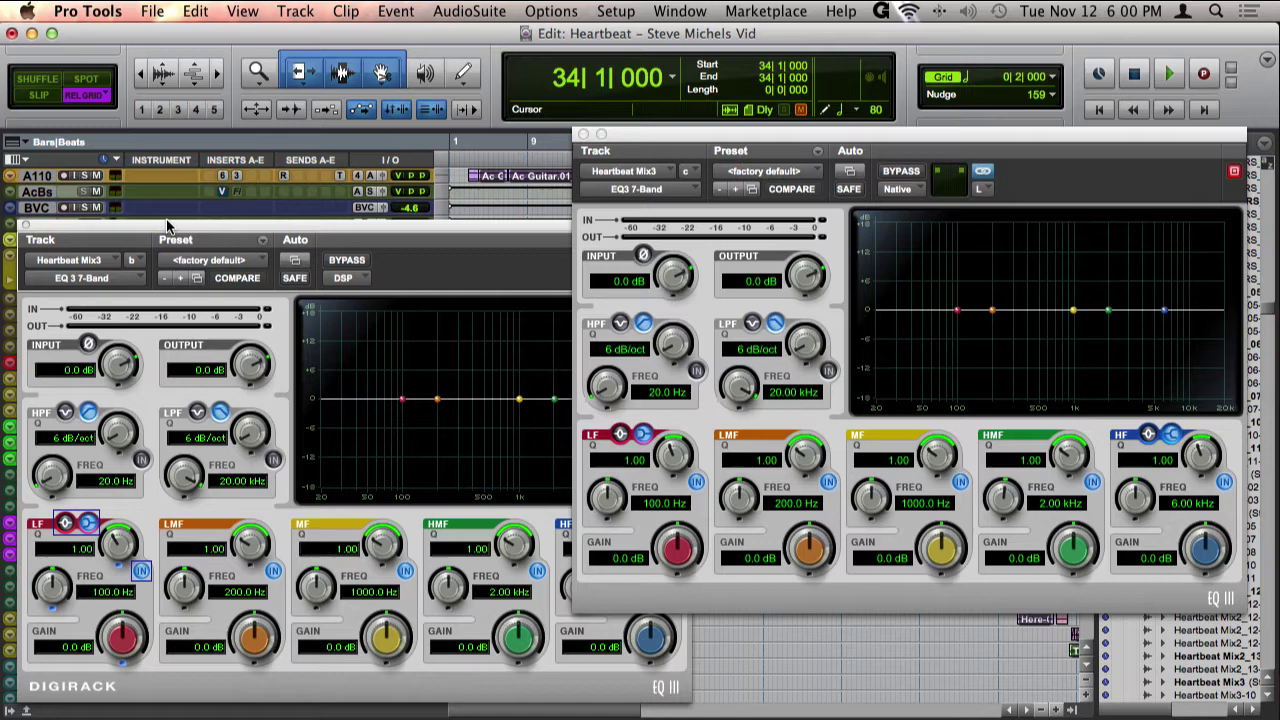
left_click(168, 226)
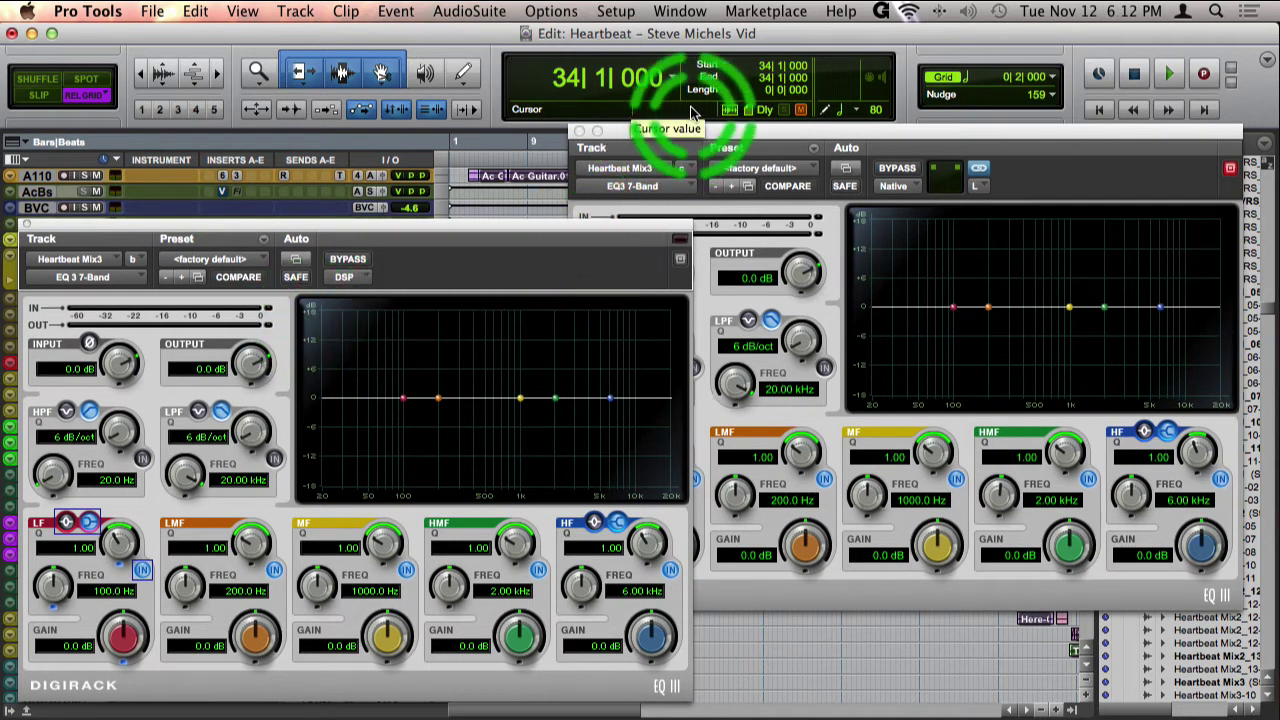
Step: Set the front Native EQ III window to edit the right channel
left_click(650, 143)
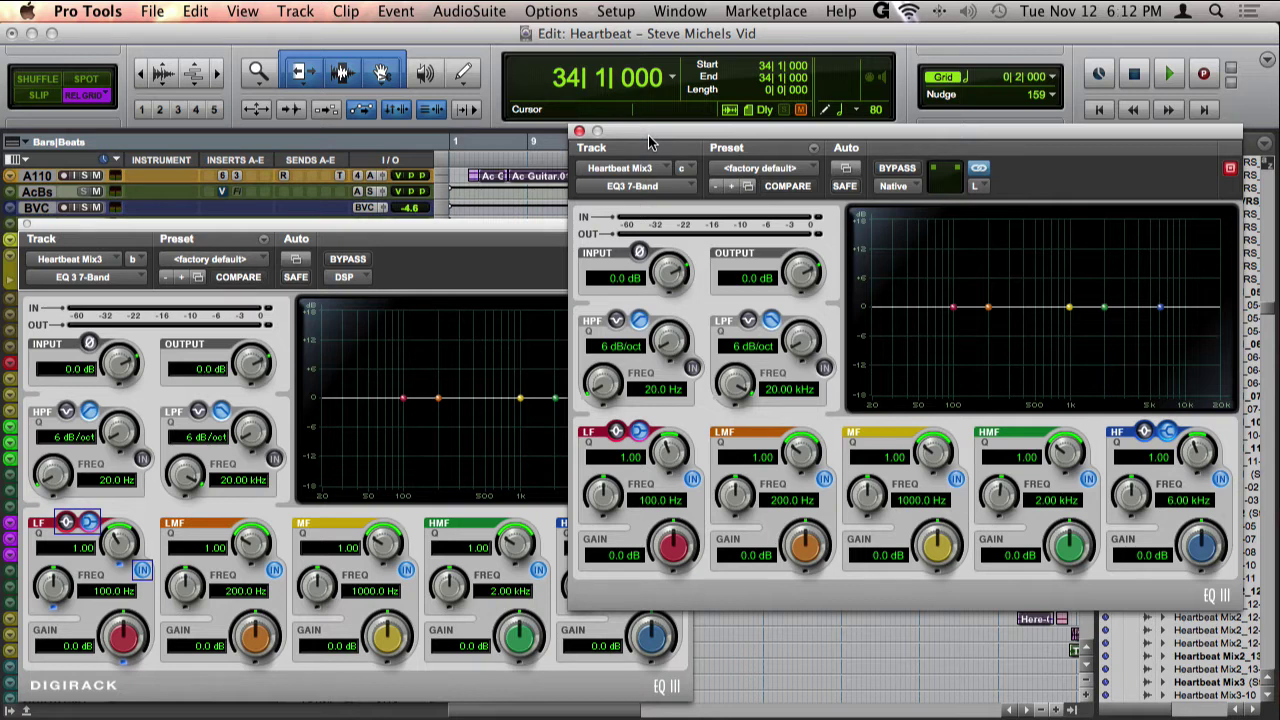
left_click(483, 222)
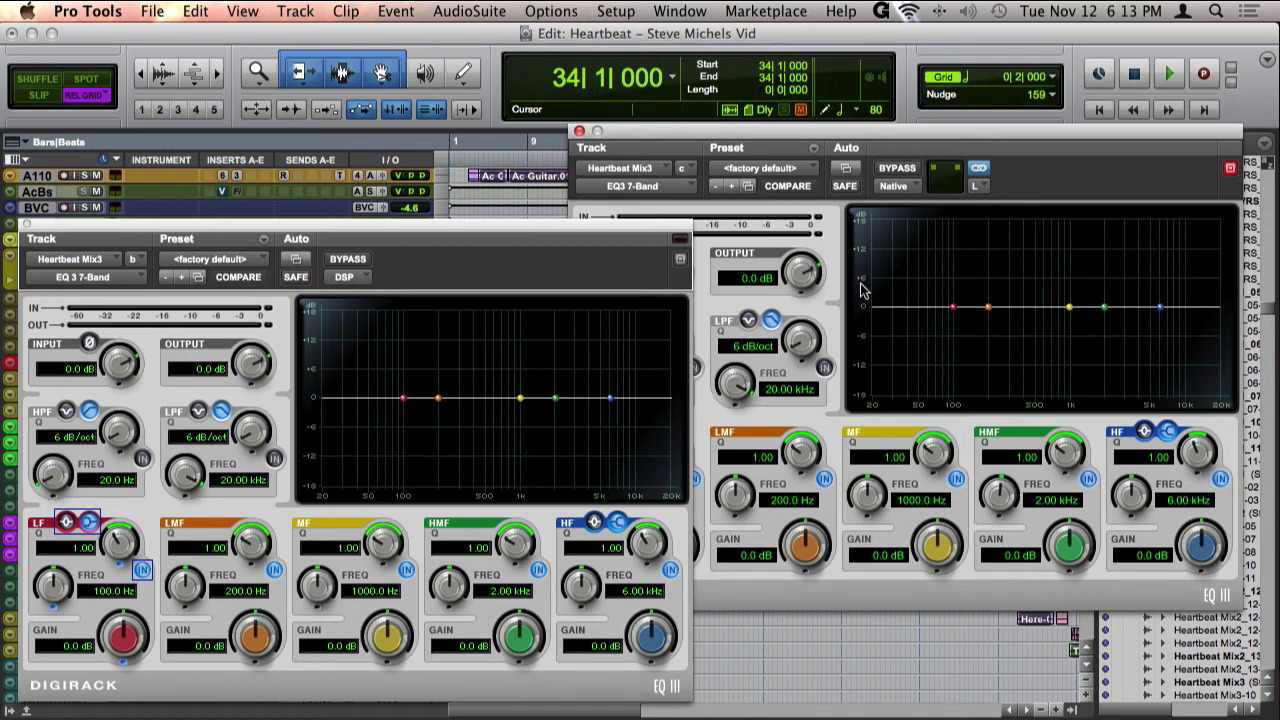
left_click(1100, 178)
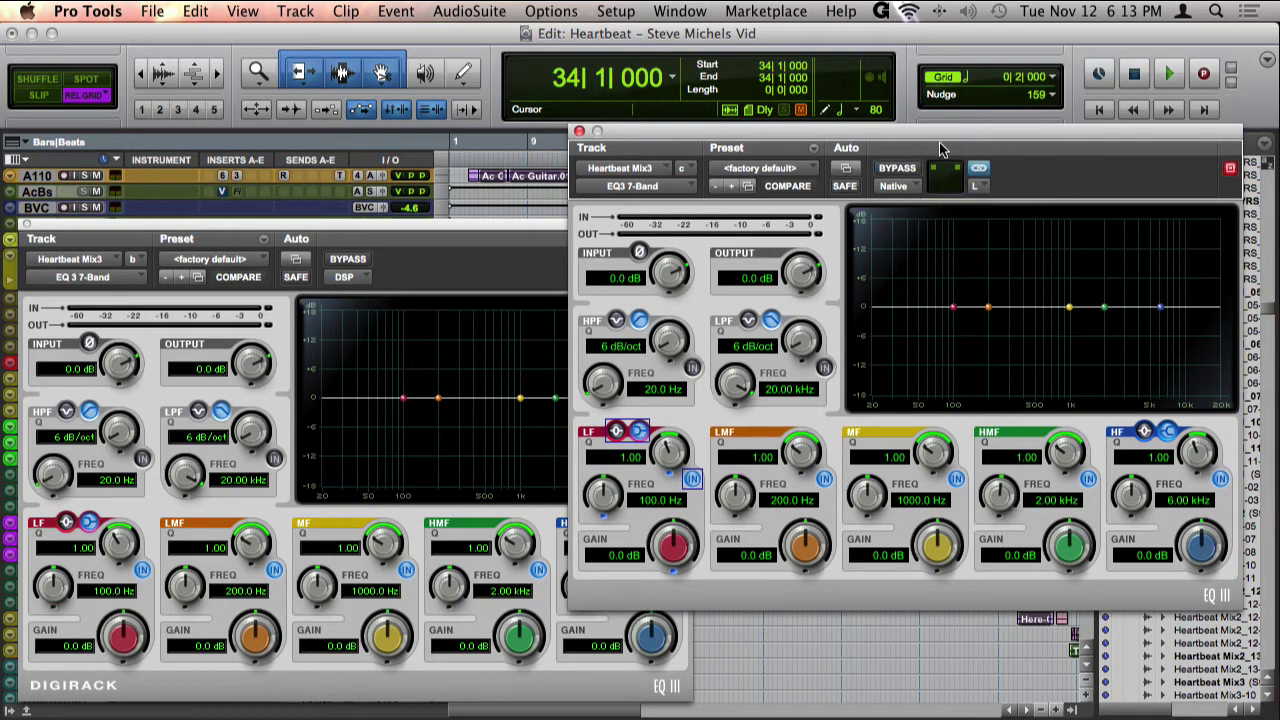
left_click(978, 187)
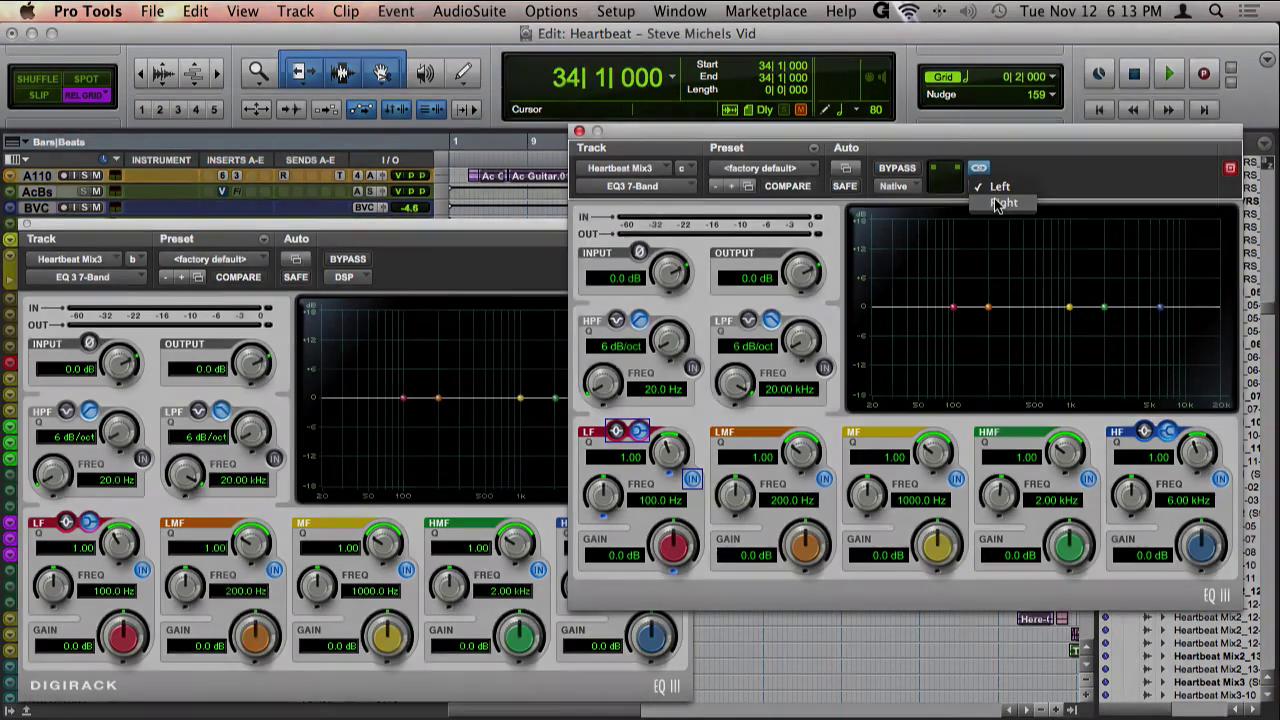
left_click(1001, 202)
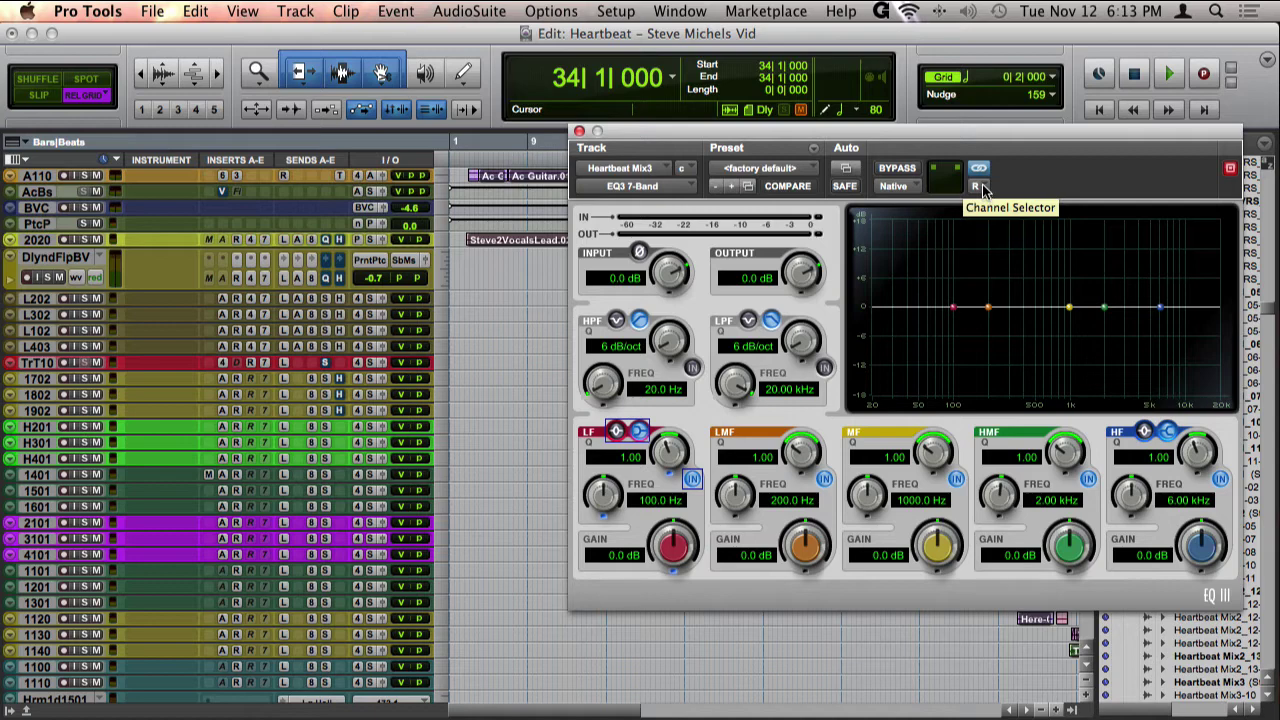
left_click(985, 192)
left_click(992, 190)
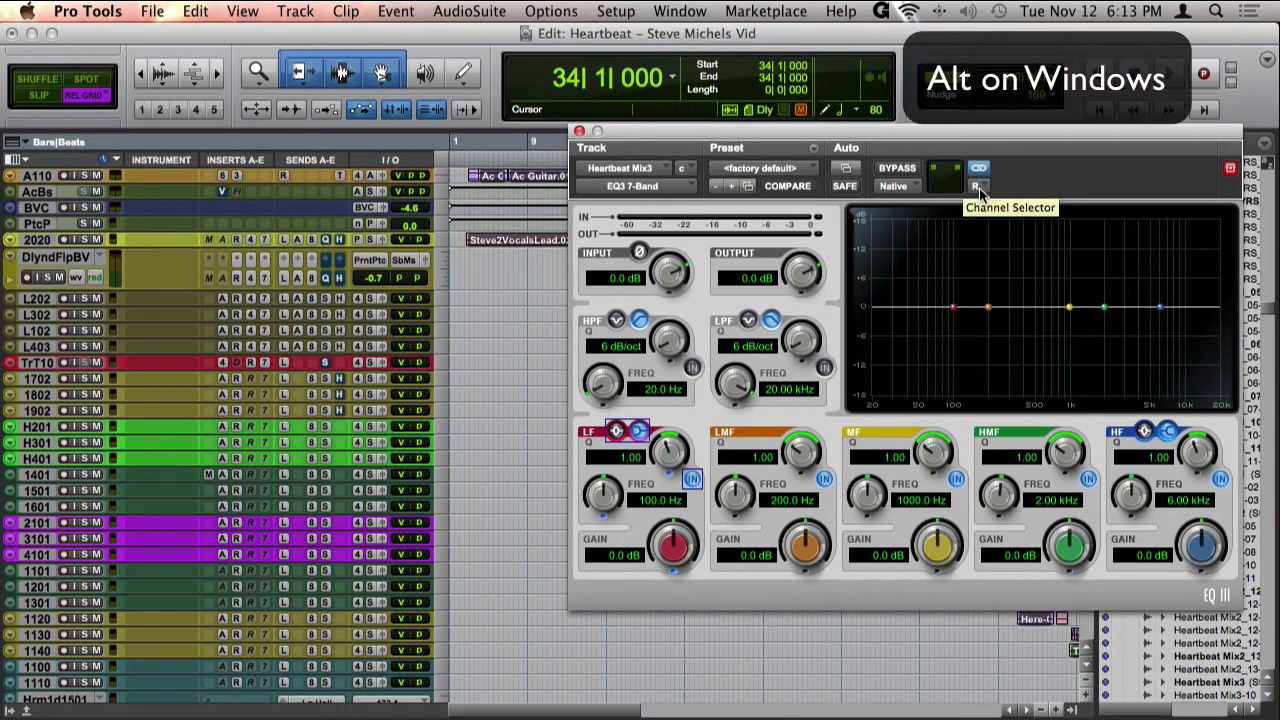
Step: Open a left-channel EQ window beside the right one and cut the linked MF band 2 dB at 904.1 Hz
left_click(975, 183, "alt")
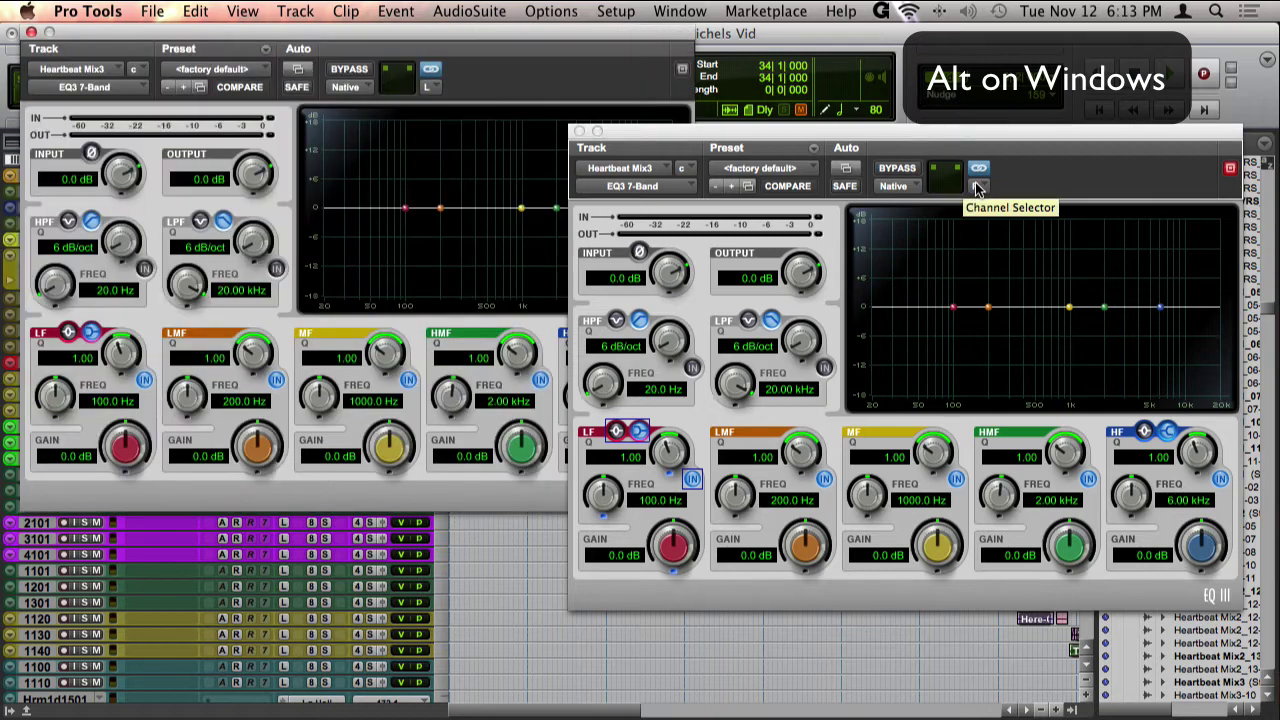
left_click_drag(457, 34, 445, 152)
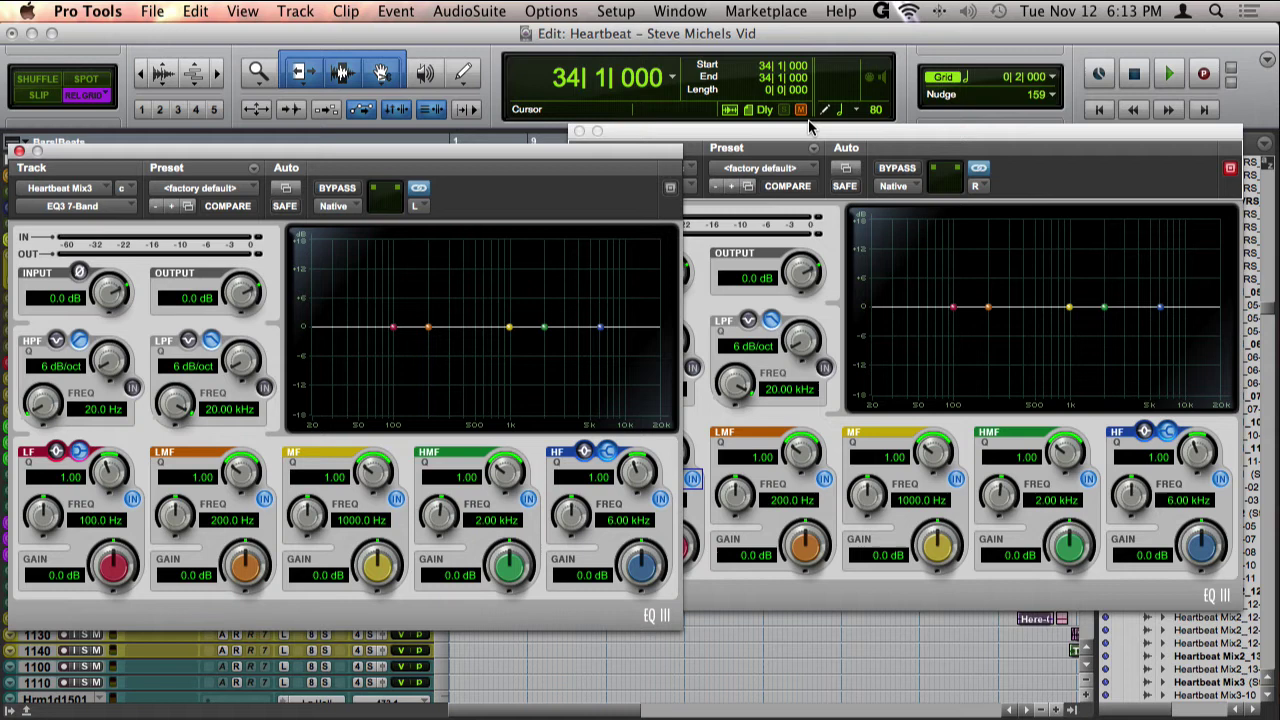
left_click_drag(808, 125, 880, 135)
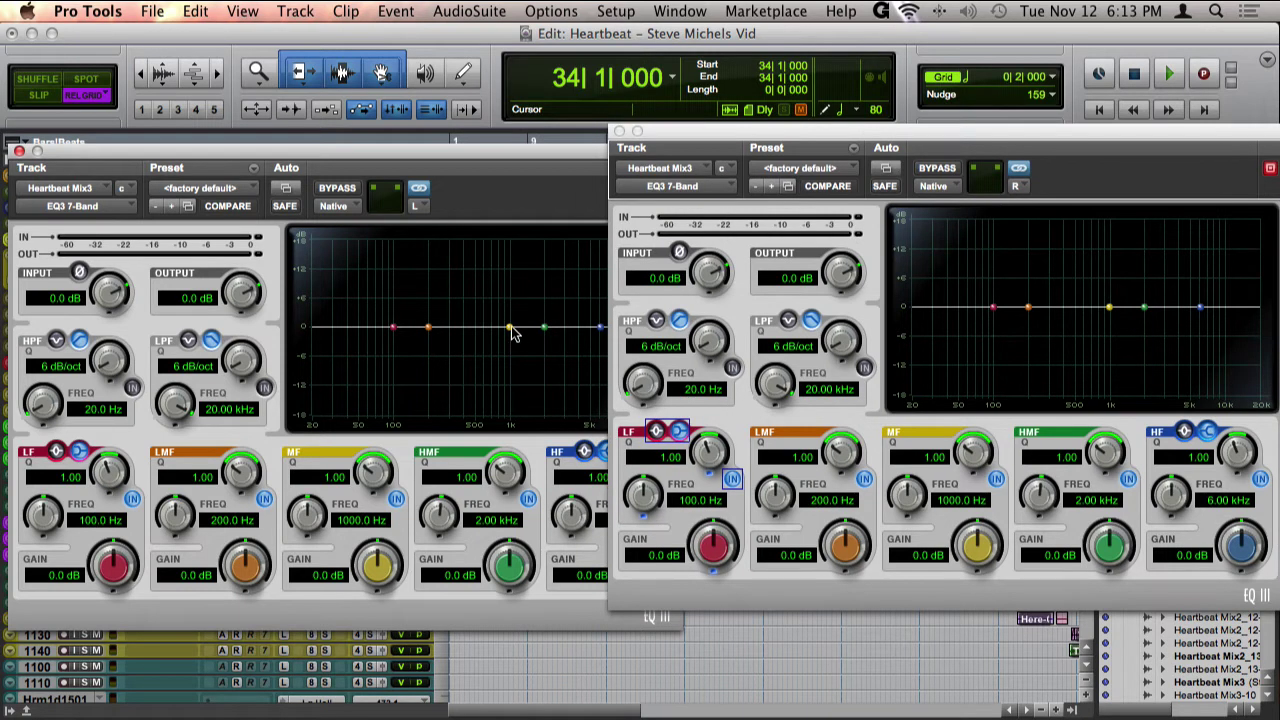
mouse_move(510, 328)
left_mouse_down()
mouse_move(465, 302)
mouse_move(463, 348)
mouse_move(531, 383)
mouse_move(531, 352)
mouse_move(437, 332)
mouse_move(472, 343)
mouse_move(517, 326)
mouse_move(504, 340)
left_mouse_up()
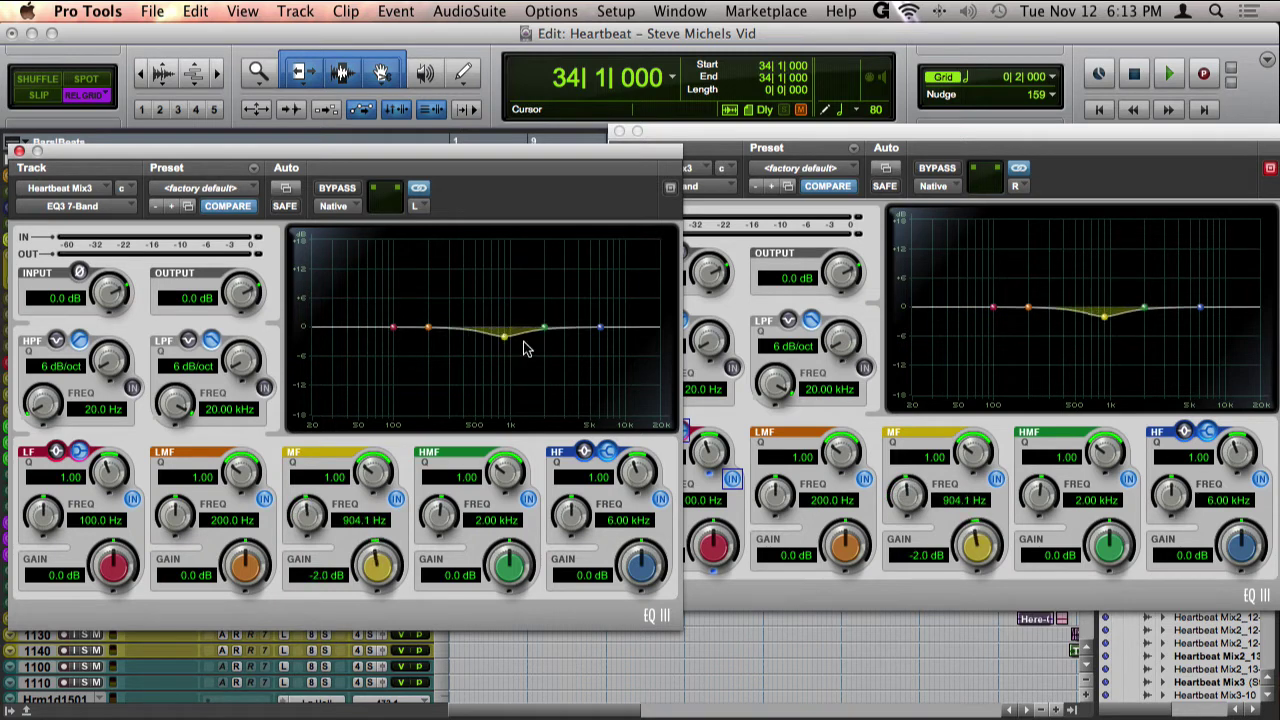
Step: Unlink channels, return the left MF band to 0 dB, and keep the right EQ input at 0.0 dB
left_click(419, 190)
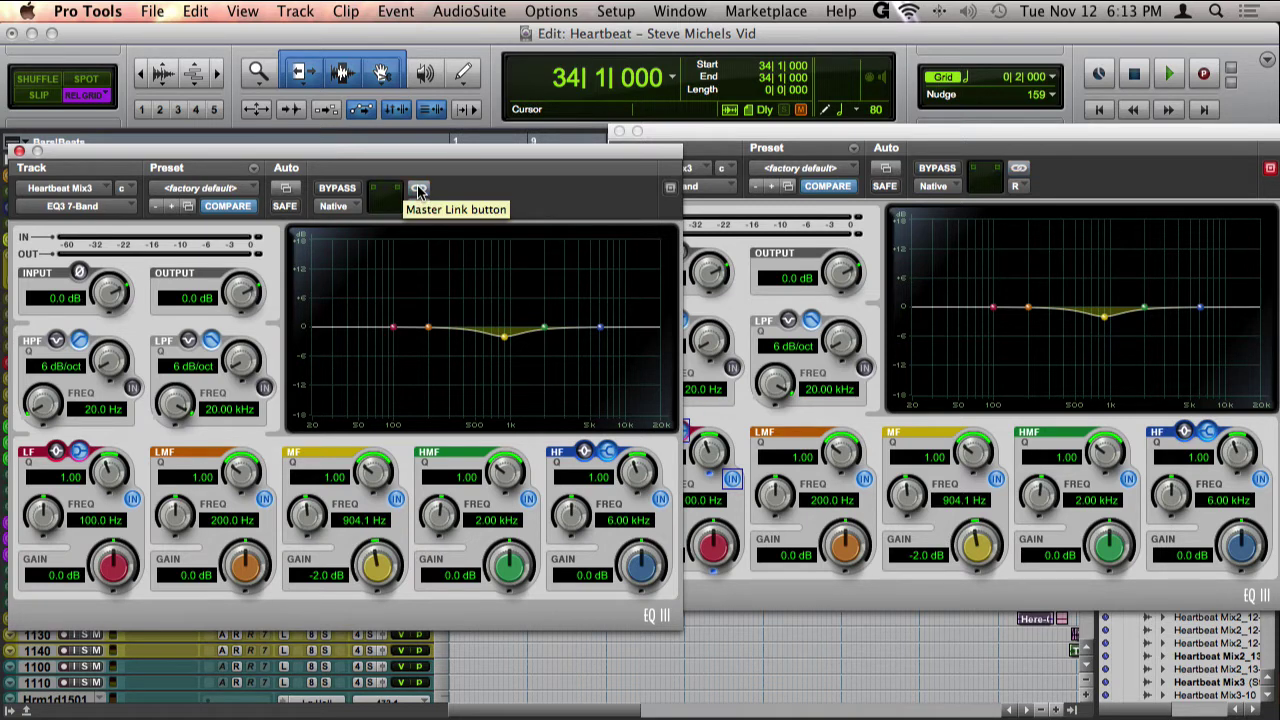
mouse_move(504, 337)
left_mouse_down()
mouse_move(530, 305)
mouse_move(506, 329)
left_mouse_up()
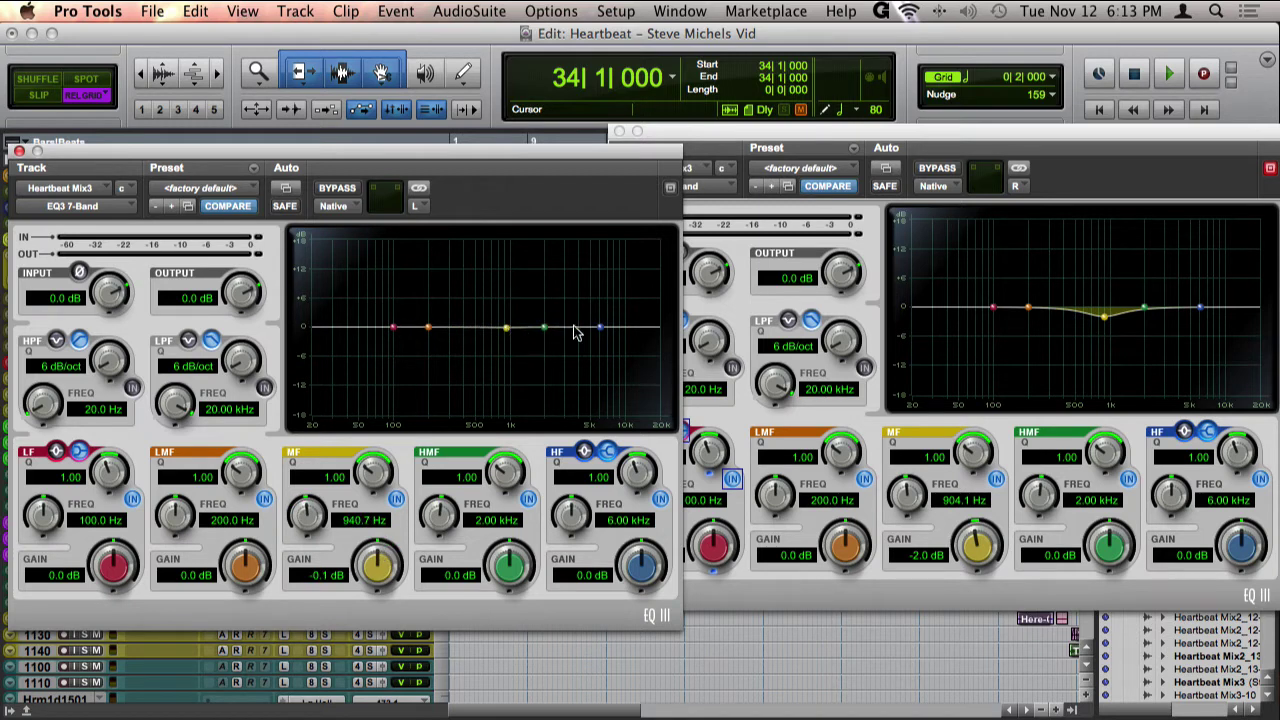
left_click_drag(697, 131, 768, 147)
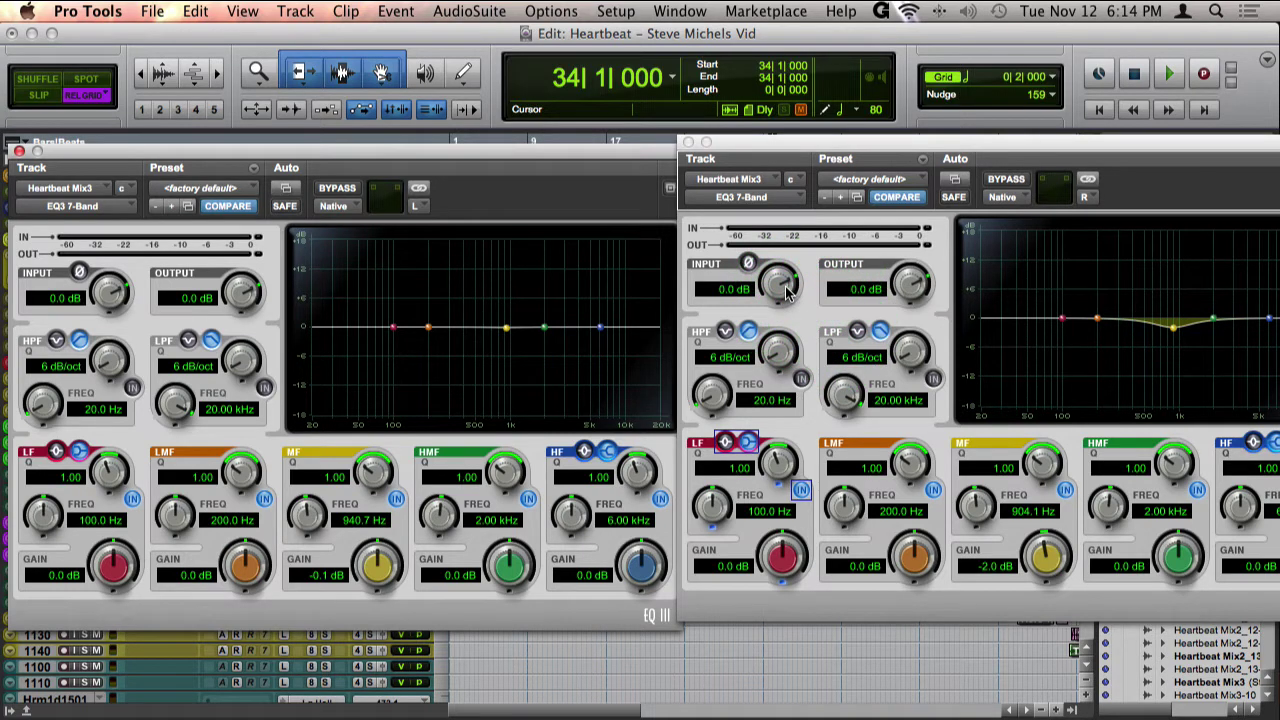
mouse_move(787, 290)
left_mouse_down()
mouse_move(774, 307)
mouse_move(786, 287)
left_mouse_up()
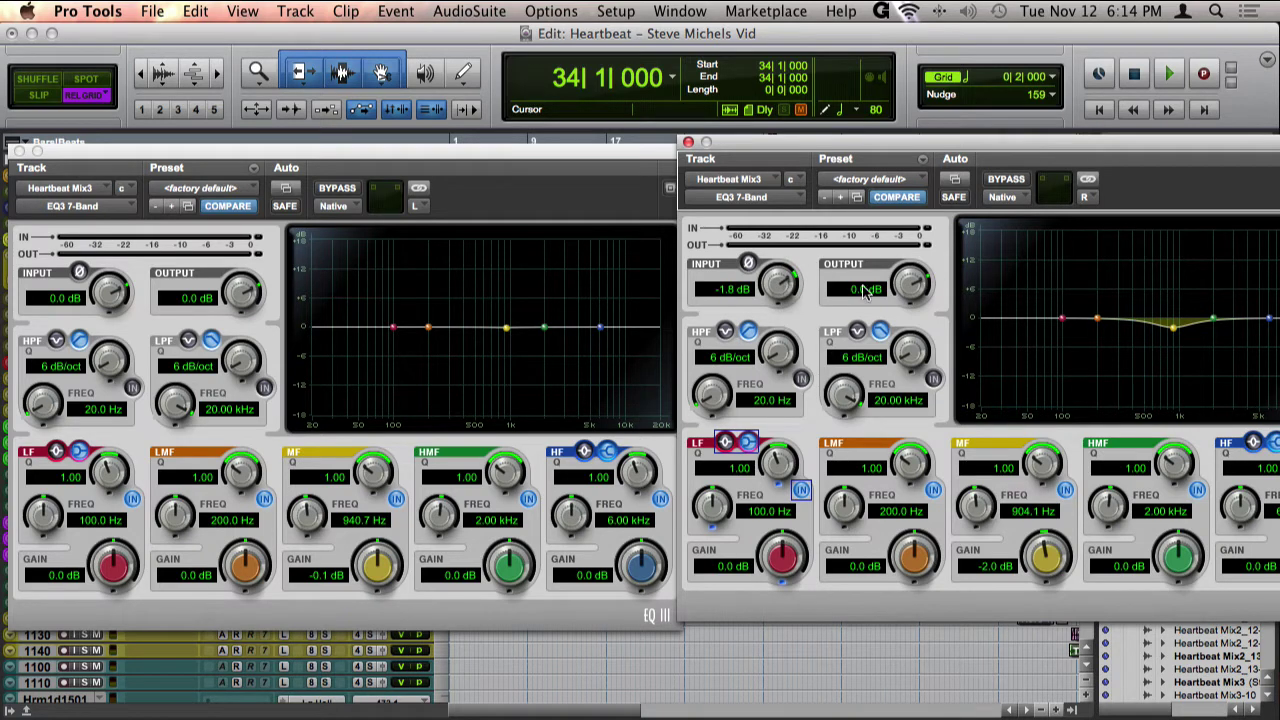
left_click(776, 288, "alt")
left_click_drag(873, 144, 745, 153)
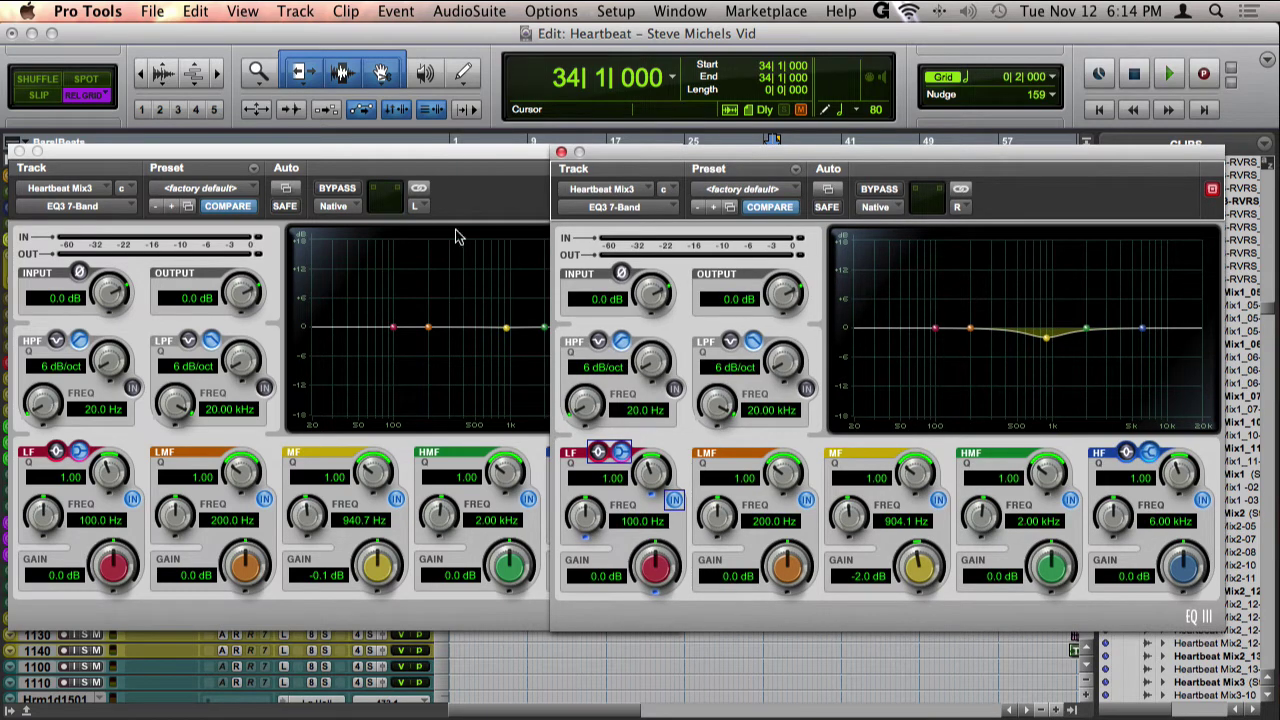
Step: Deactivate the EQ7B insert on the mix track and bring both EQ windows back into view
left_click(443, 634)
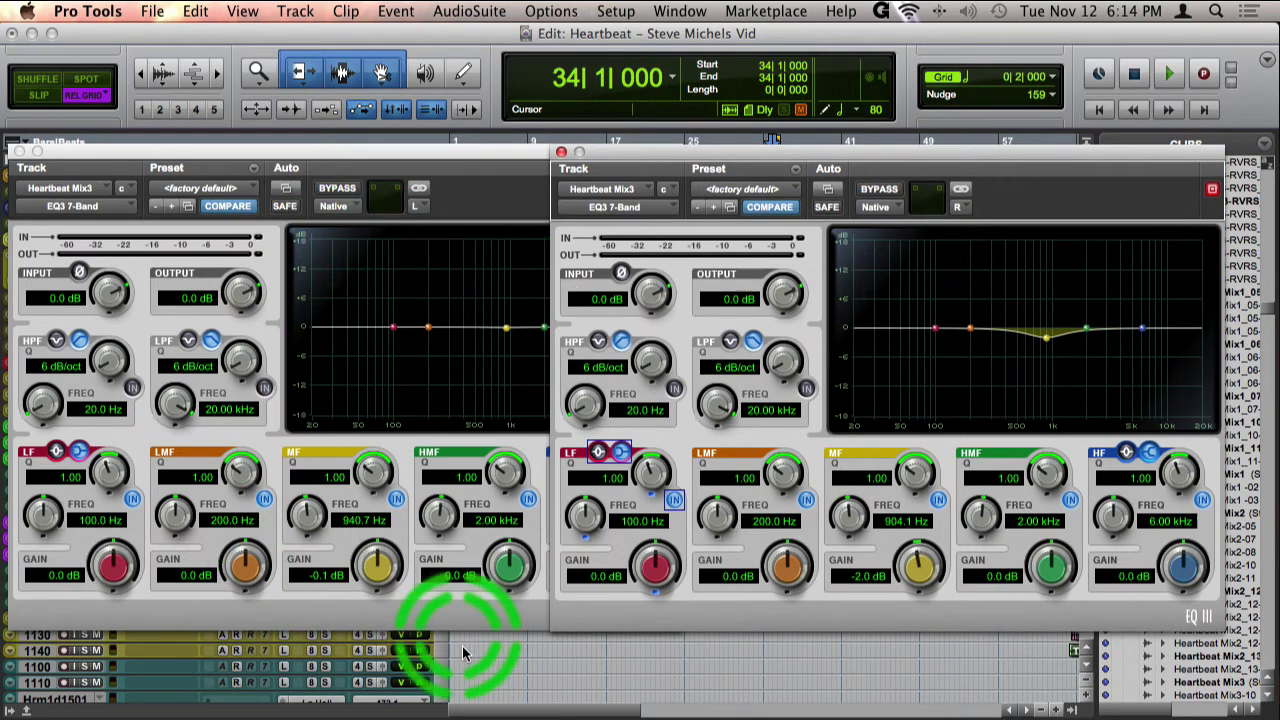
left_click(529, 643)
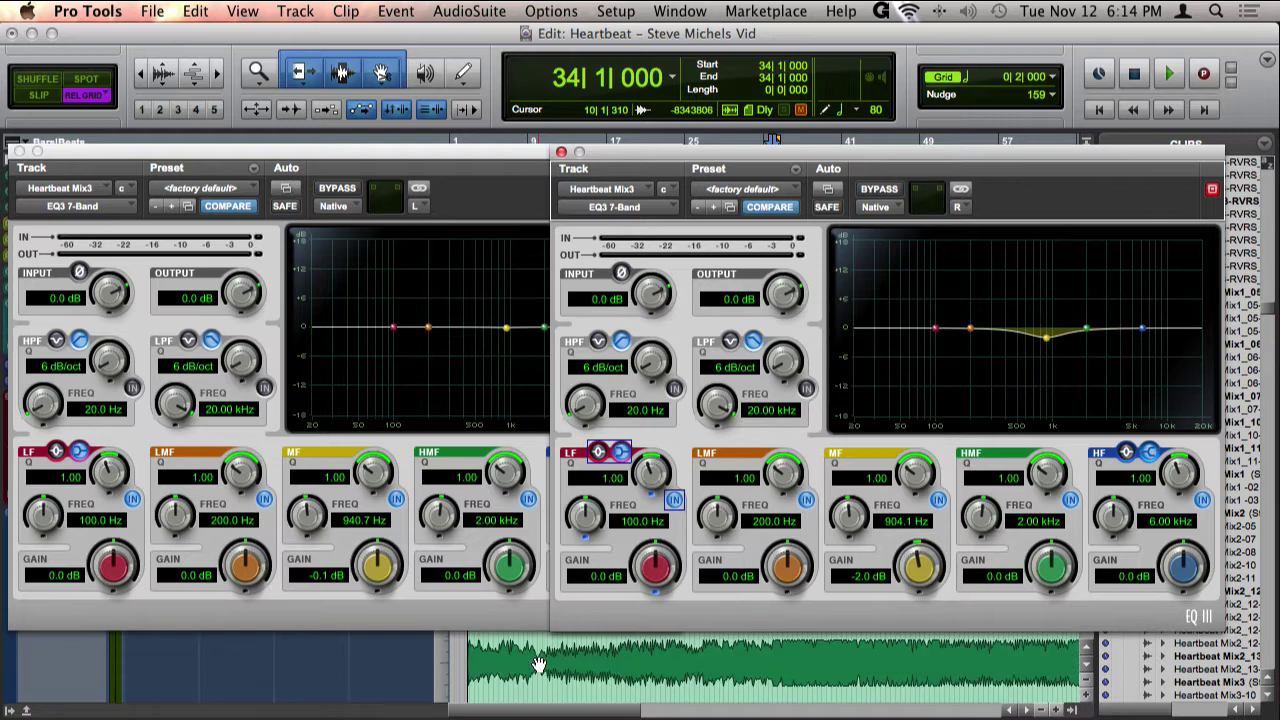
left_click(505, 592)
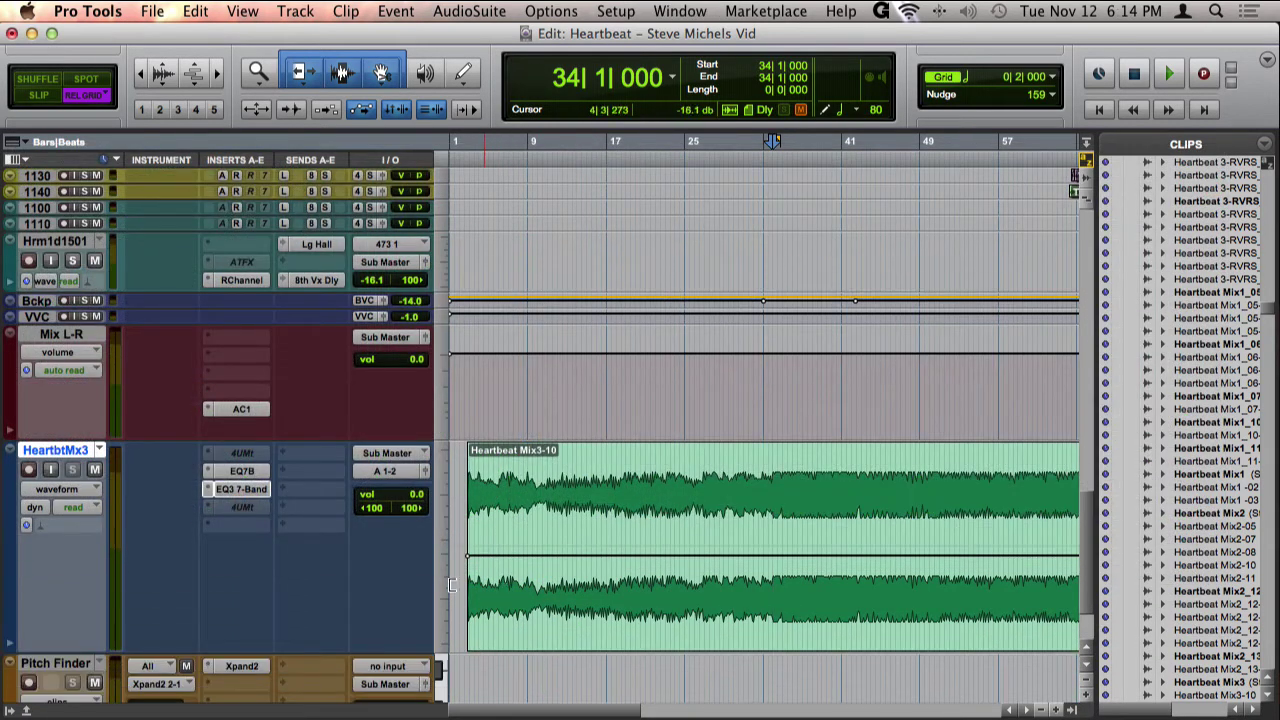
left_click(242, 470, "ctrl+super")
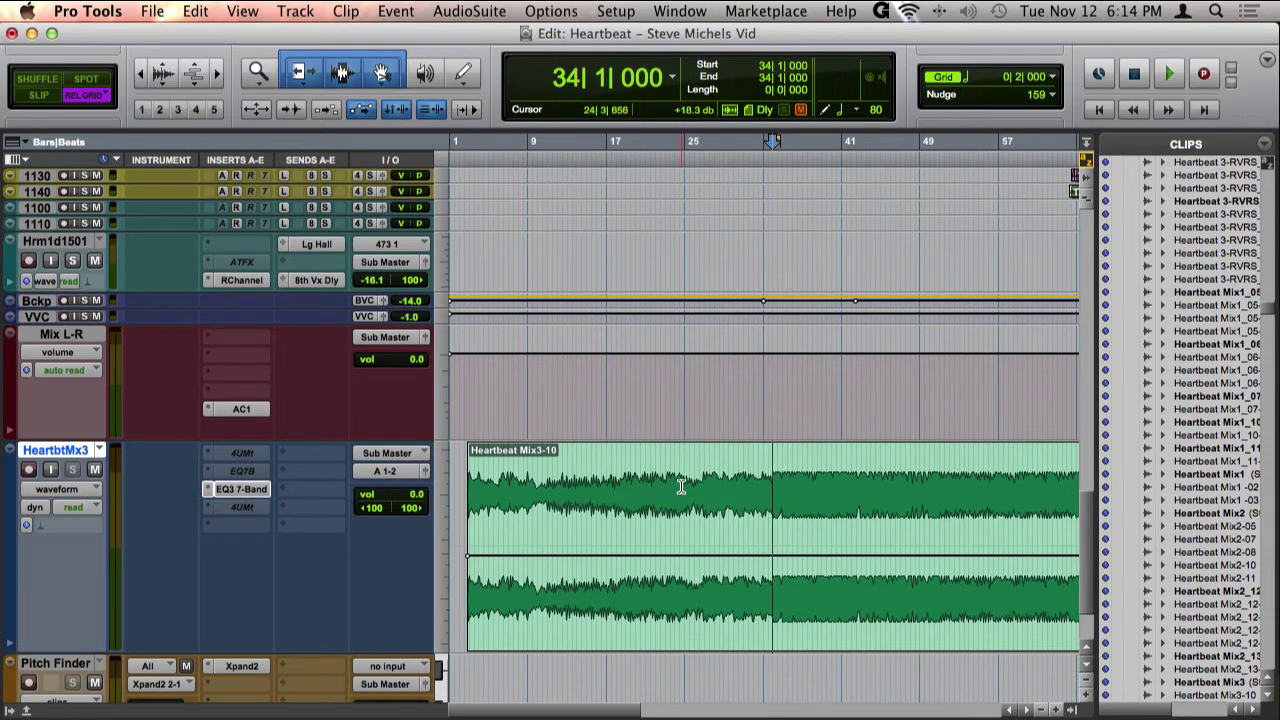
key("ctrl+alt+super+w")
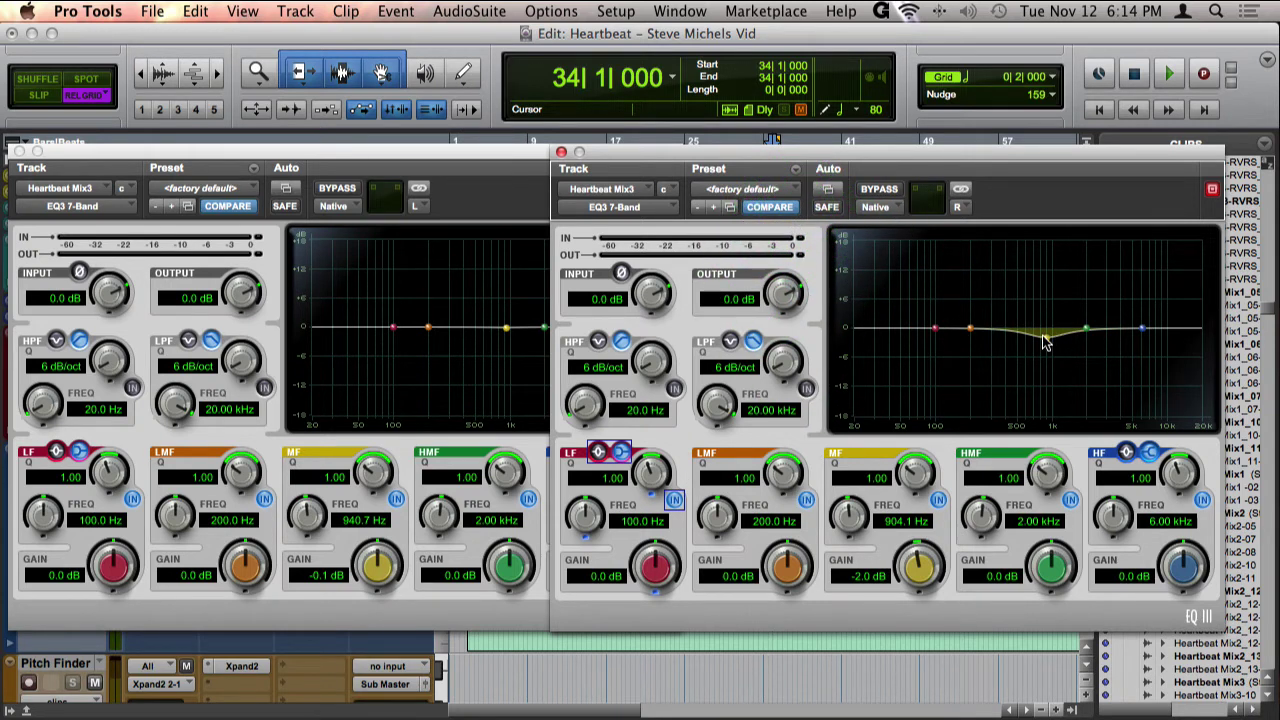
Step: During playback, set right EQ MF to 2.59 kHz -0.5 dB and left HF to 1.80 kHz +0.7 dB
key("space")
left_click_drag(1044, 343, 1099, 331)
left_click(490, 356)
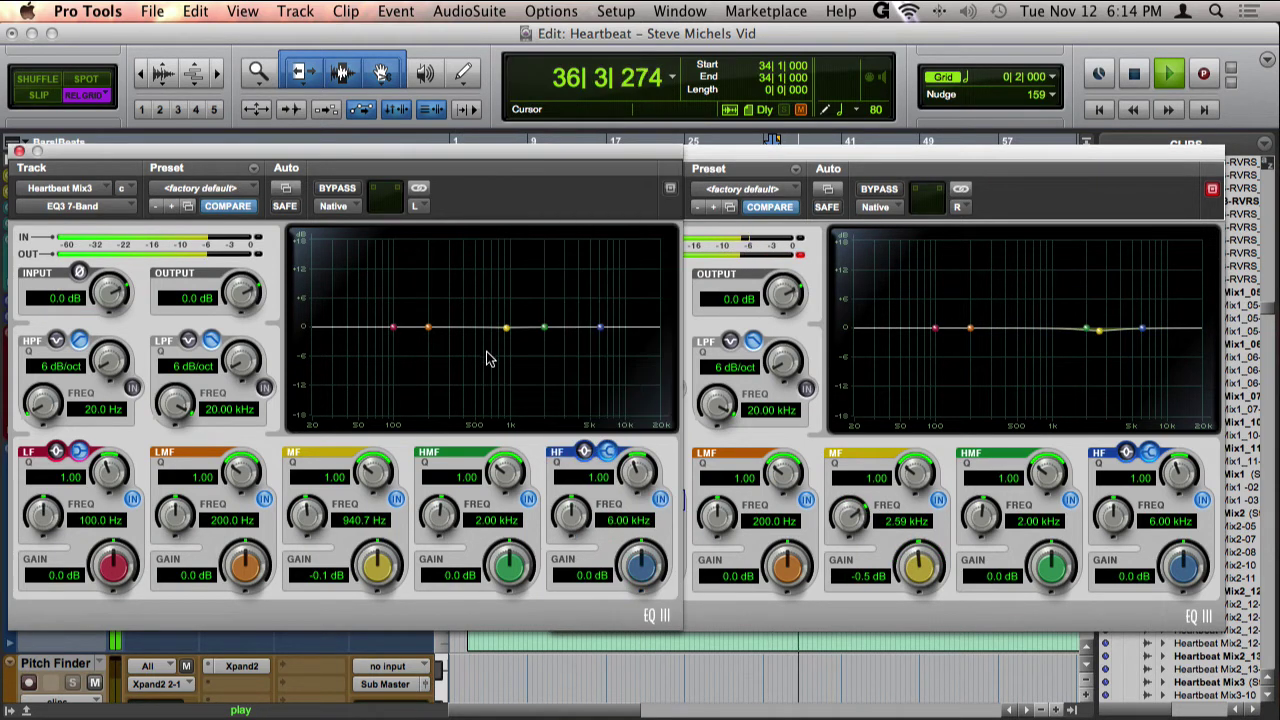
left_click_drag(600, 326, 528, 323)
key("space")
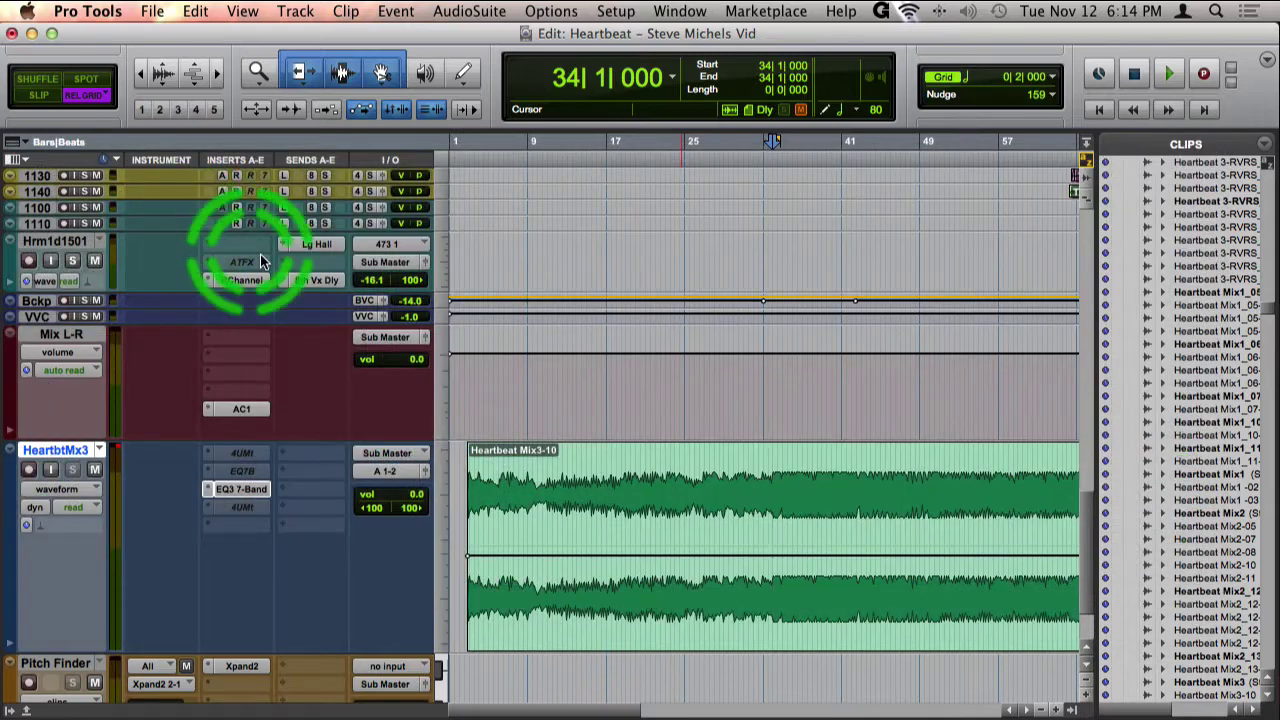
Step: Activate Insert A 4UMt on Heartbeat Mix3 and open its HOFA 4U Meter Fader & MS-Pan window
left_click(245, 455, "ctrl+super")
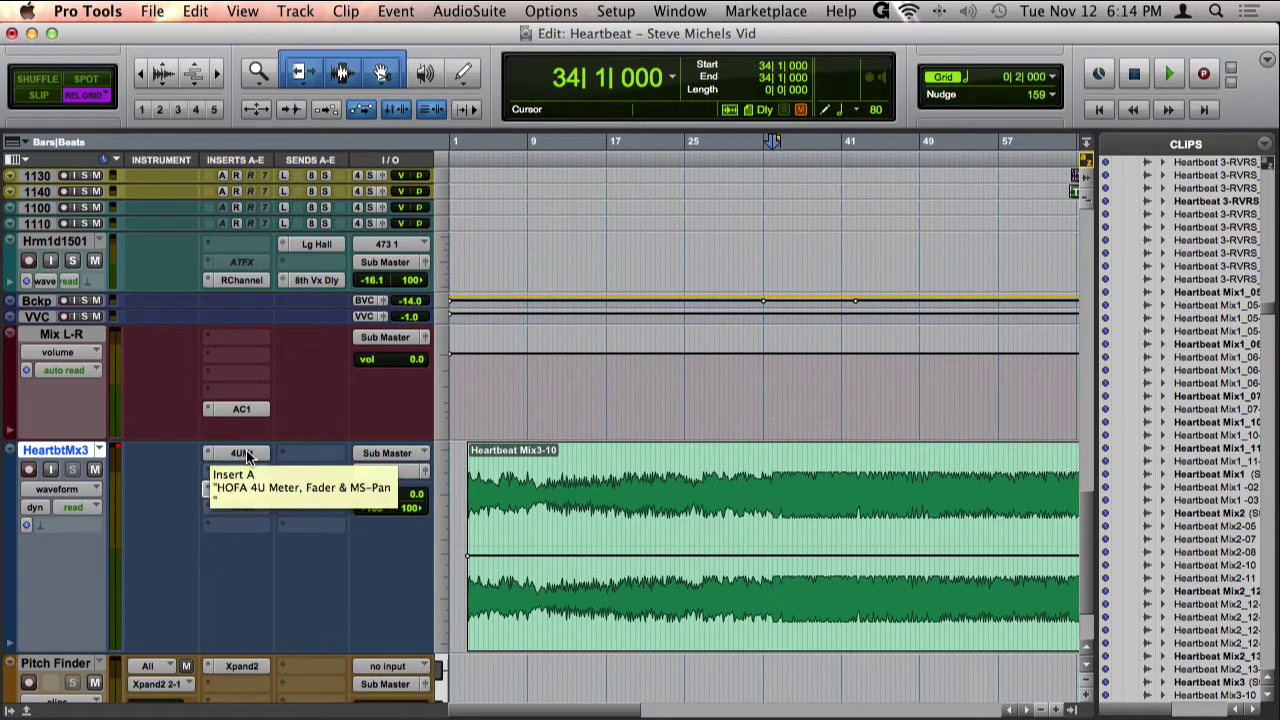
left_click(240, 453)
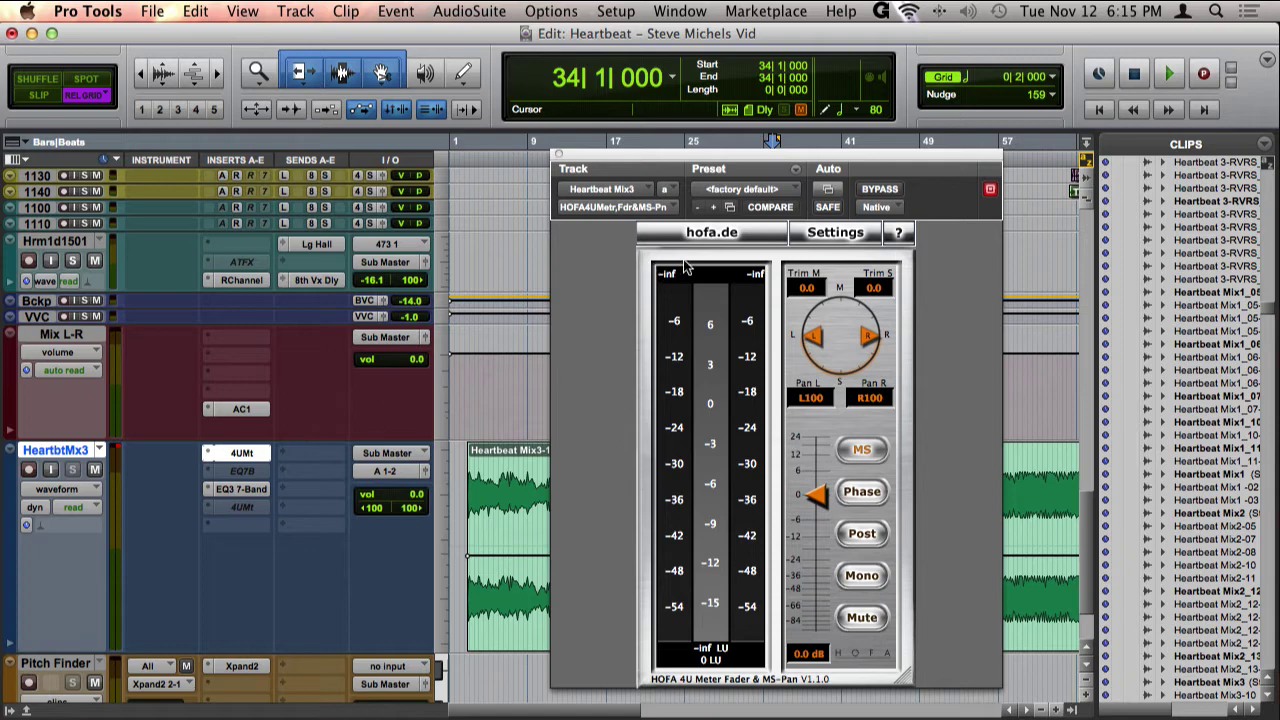
key("super+shift+2")
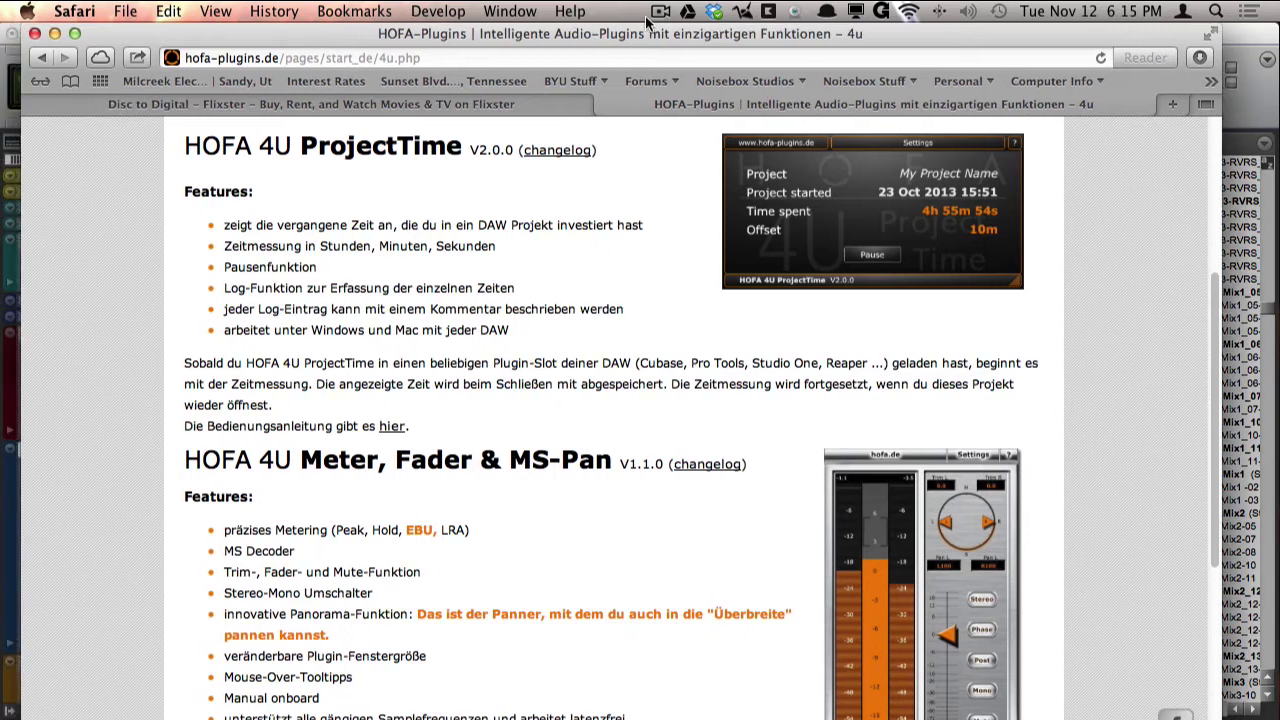
Step: Reposition Safari and scroll to the HOFA 4U Meter, Fader & MS-Pan feature list
left_click_drag(655, 33, 668, 59)
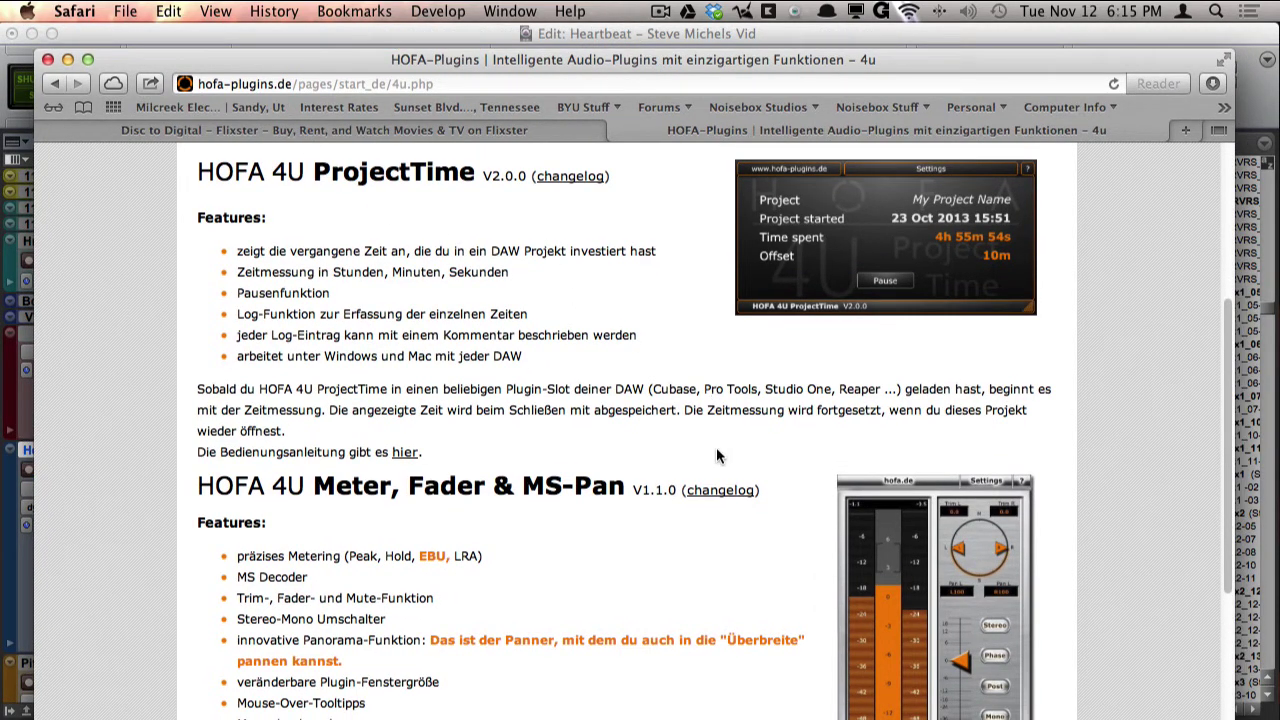
scroll(716, 447, "down", 1)
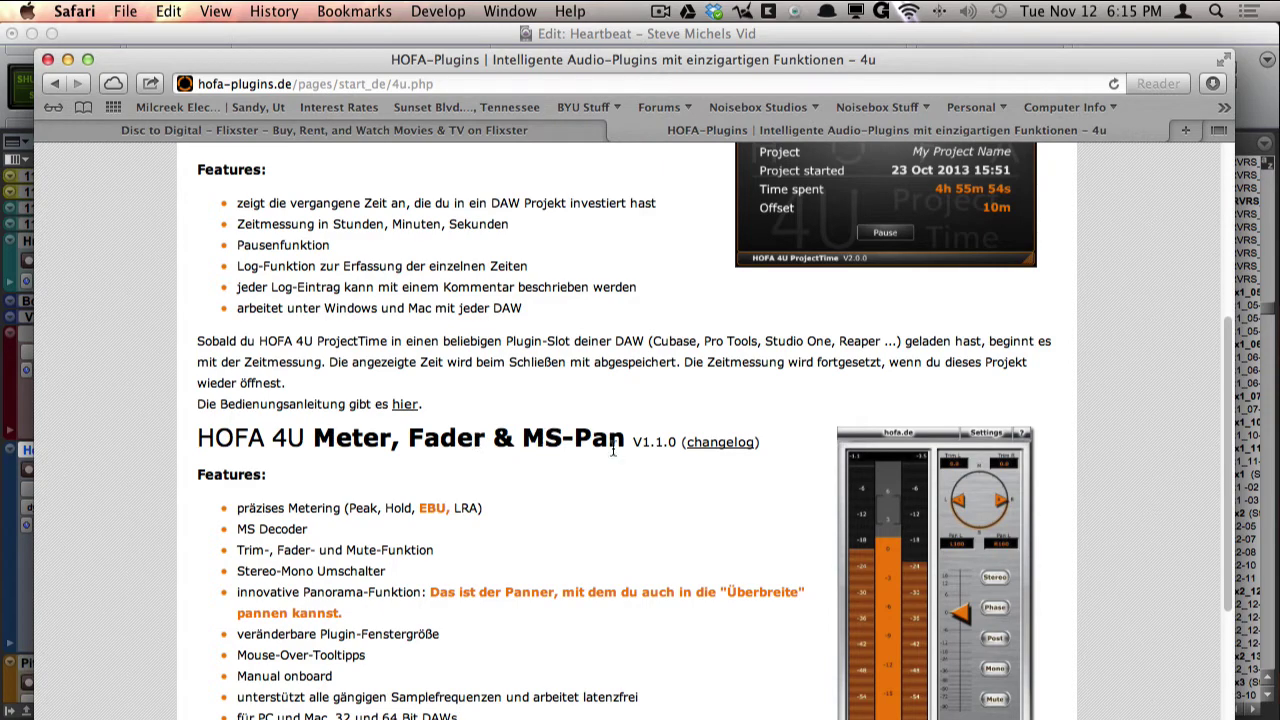
Step: Minimize Safari, then compare the first HOFA 4U in M/S and stereo during playback, ending on stereo
double_click(503, 61)
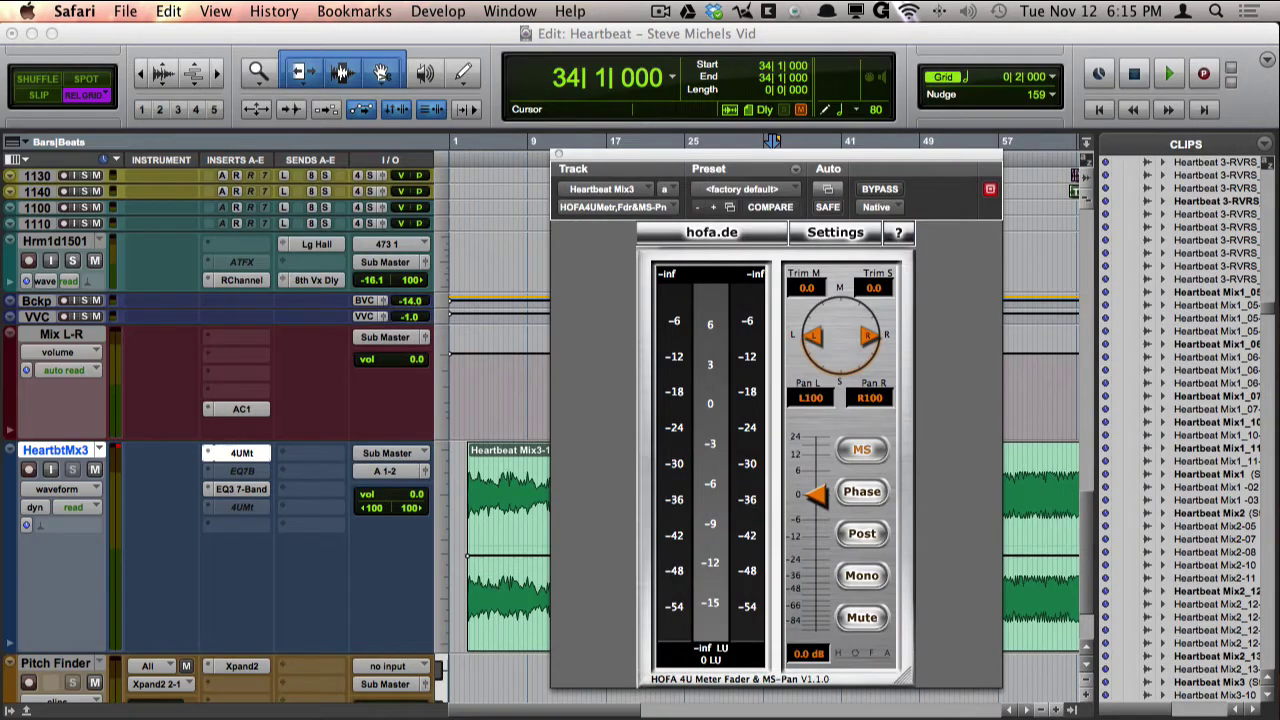
left_click(845, 457)
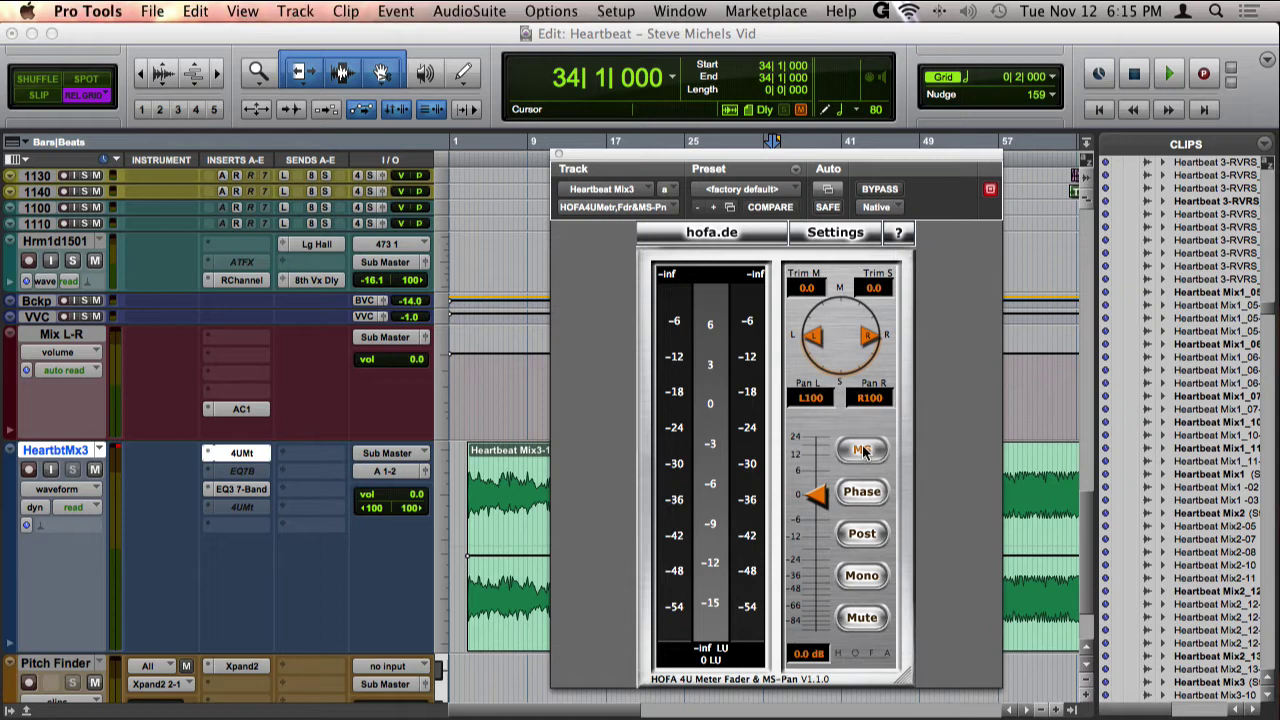
left_click(862, 451)
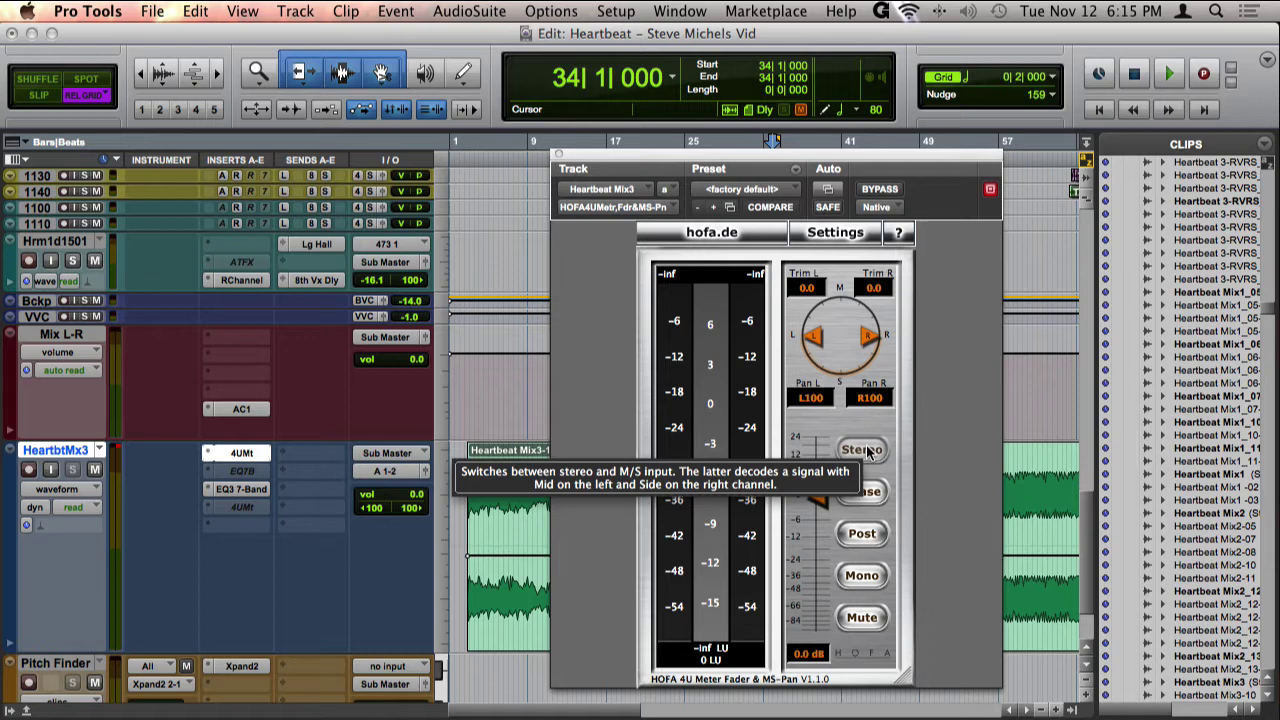
key("space")
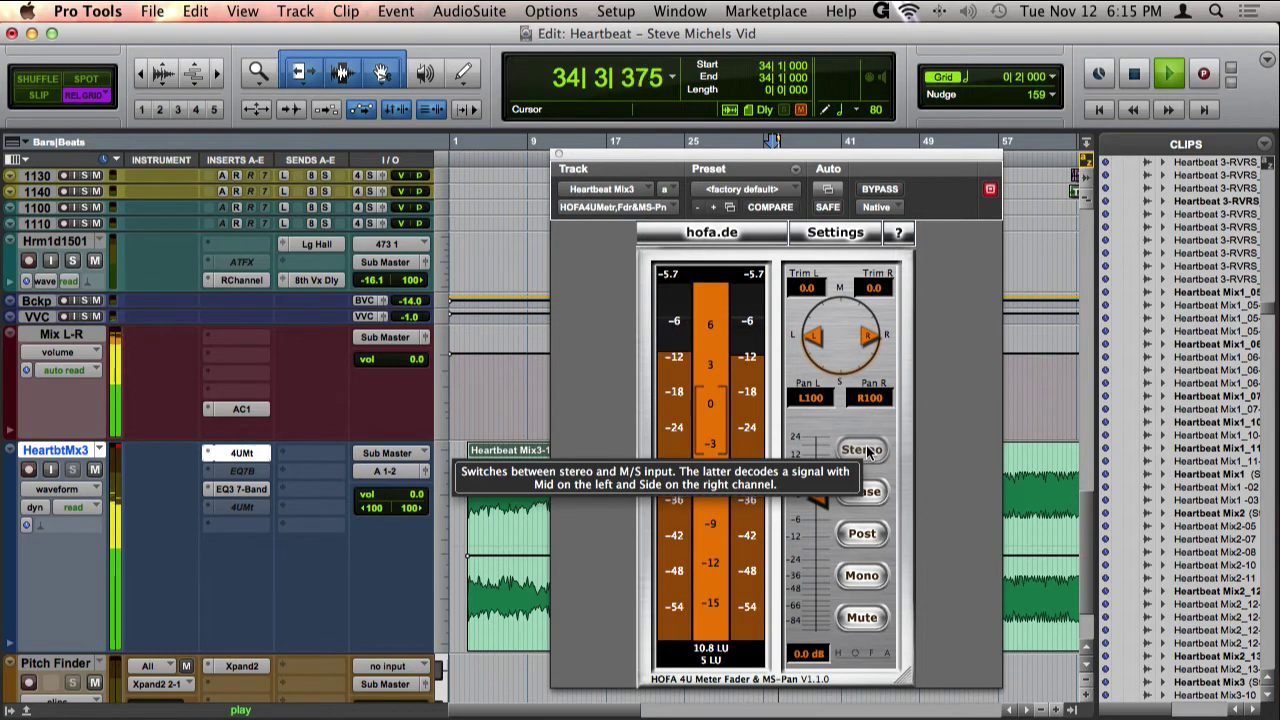
left_click(862, 451)
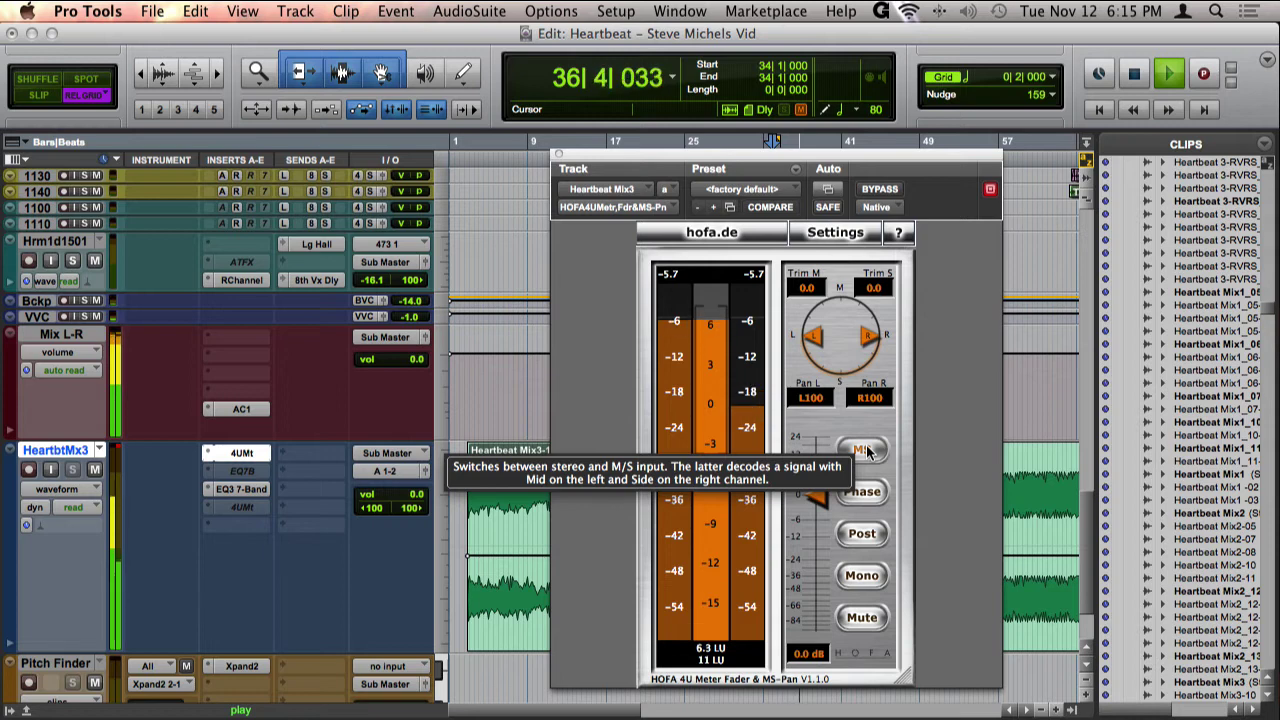
left_click(864, 451)
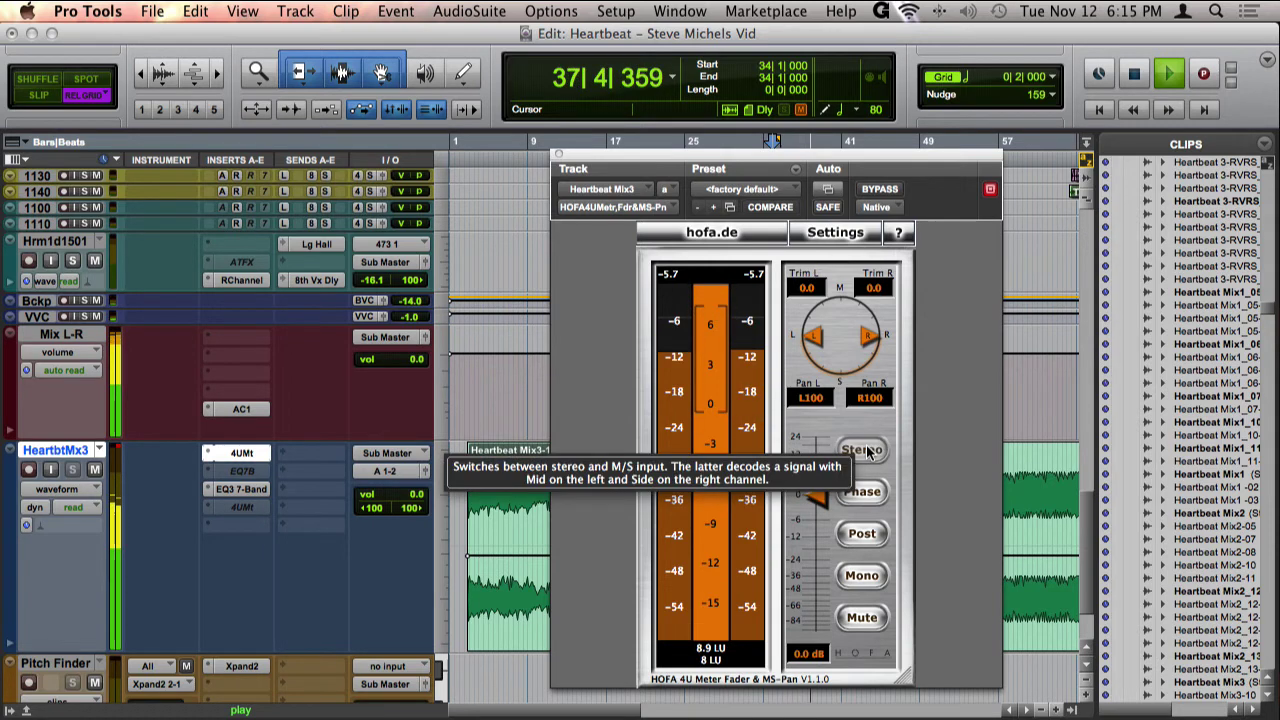
key("space")
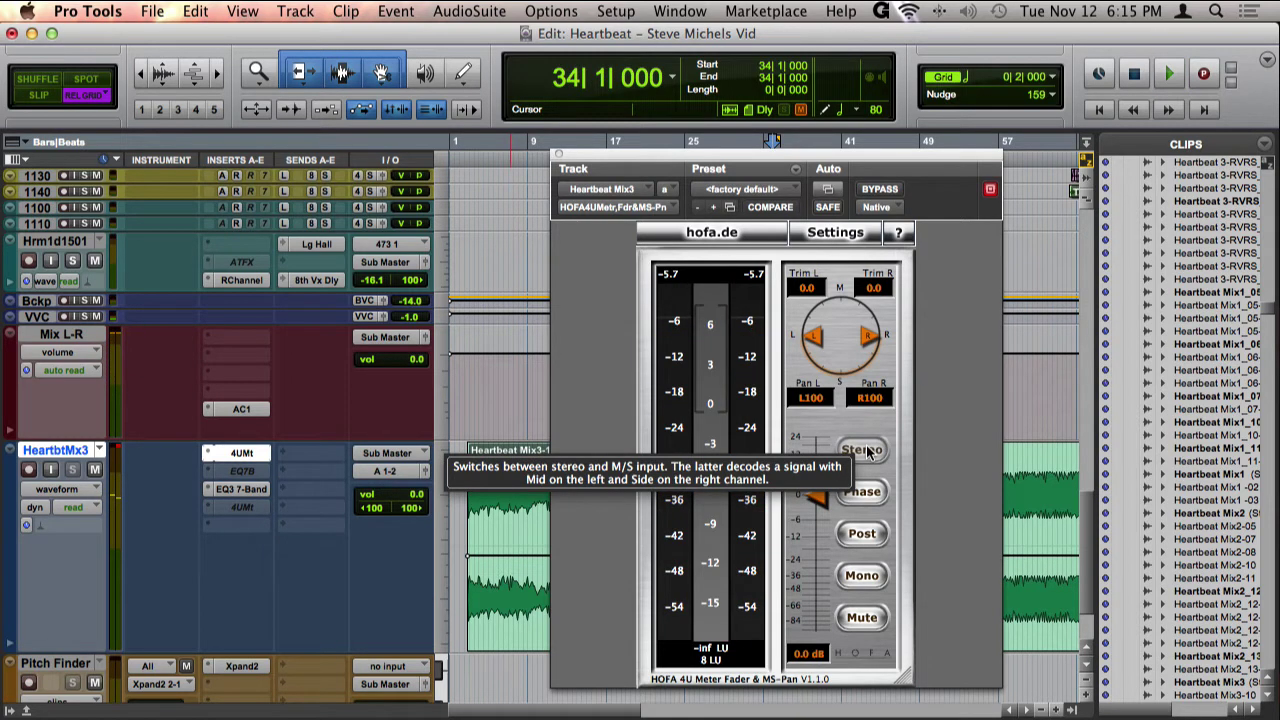
left_click(866, 451)
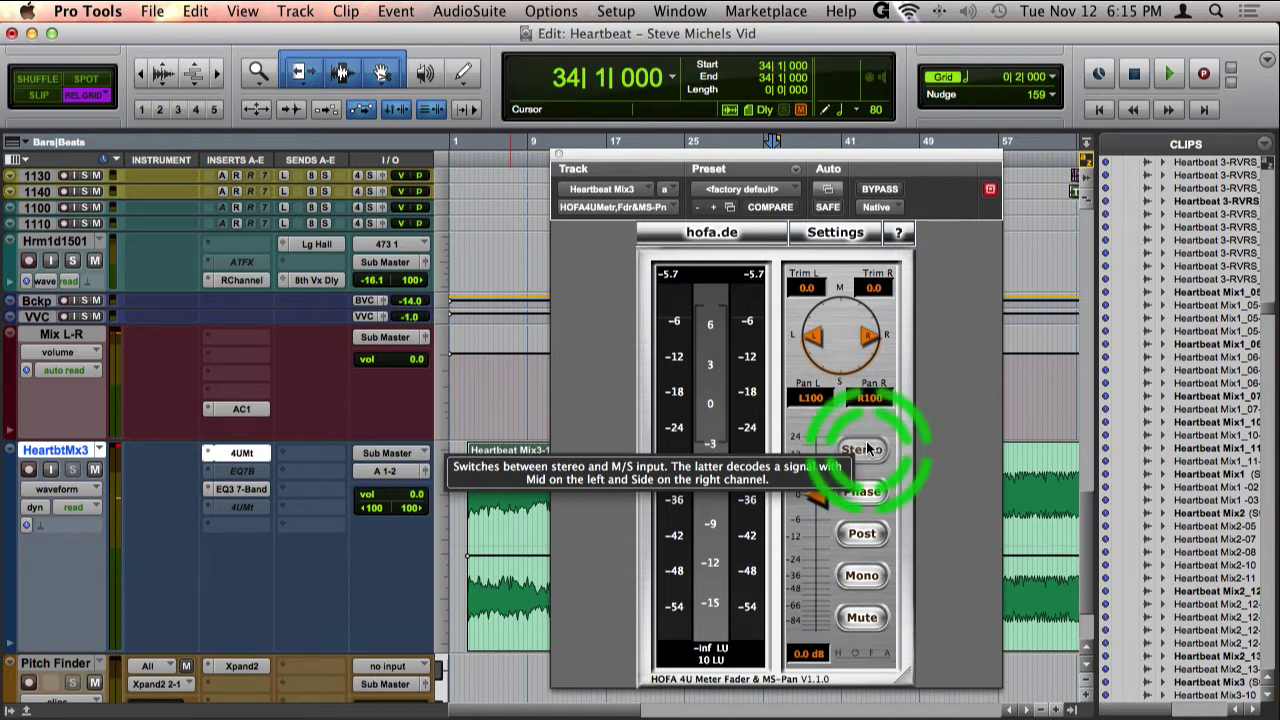
Step: Check the EQ3 7-Band, then open the second HOFA 4U on insert D with MS mode lit
left_click(240, 489)
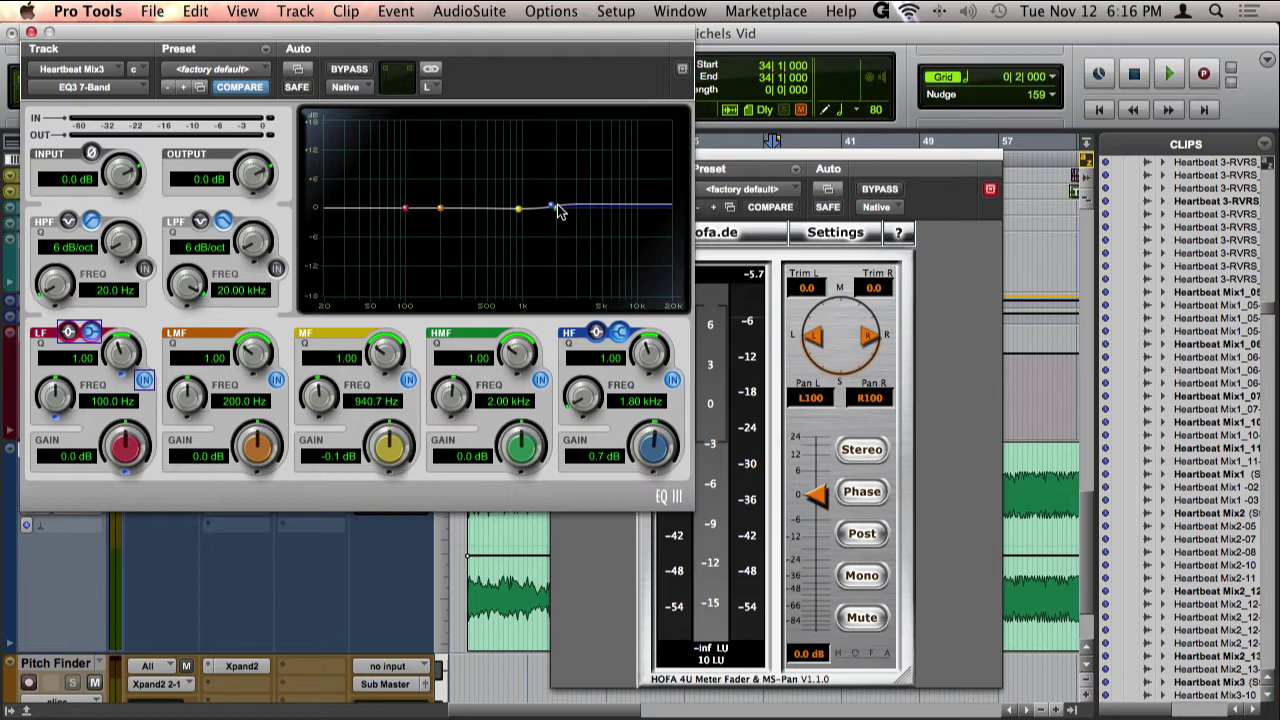
left_click(31, 32)
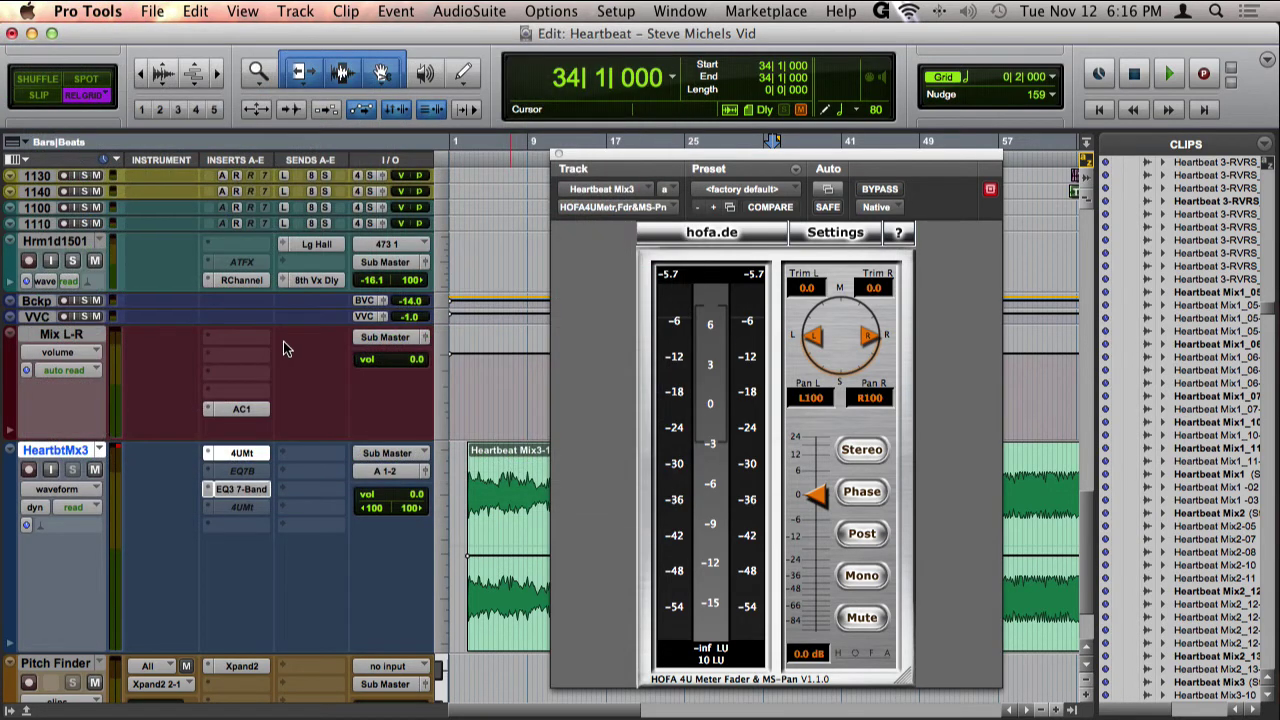
left_click(245, 508)
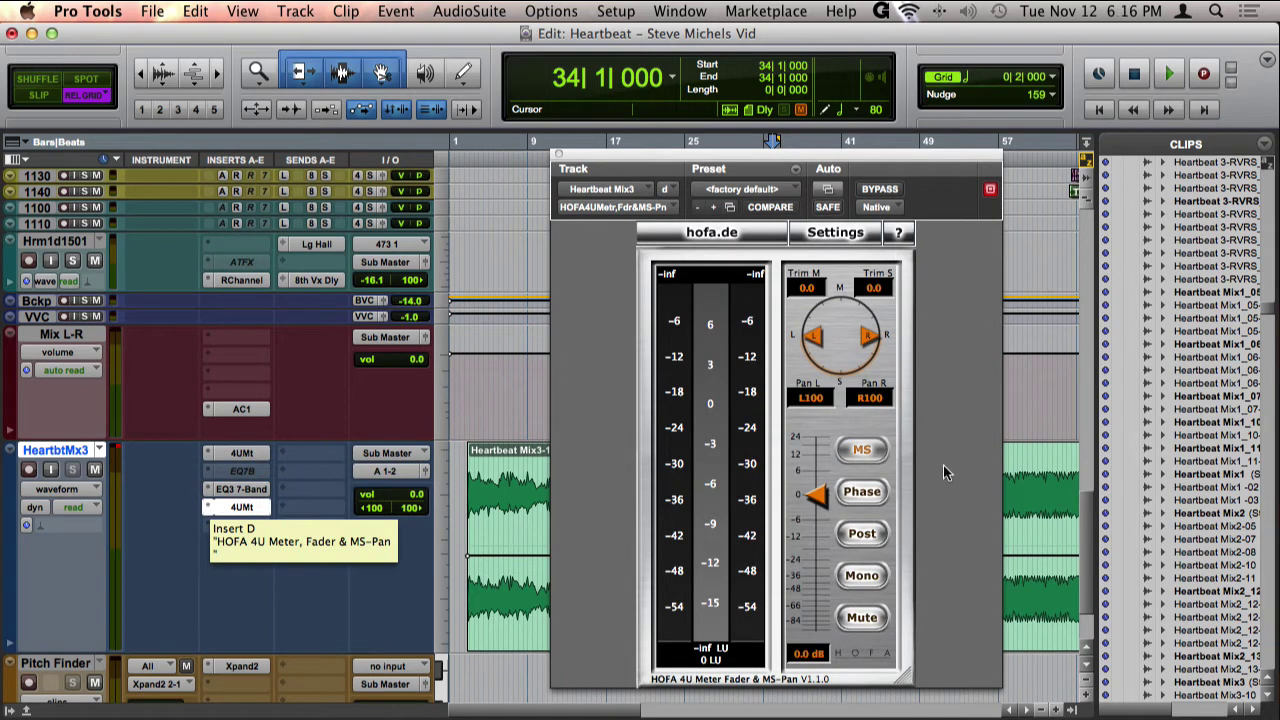
left_click(866, 451)
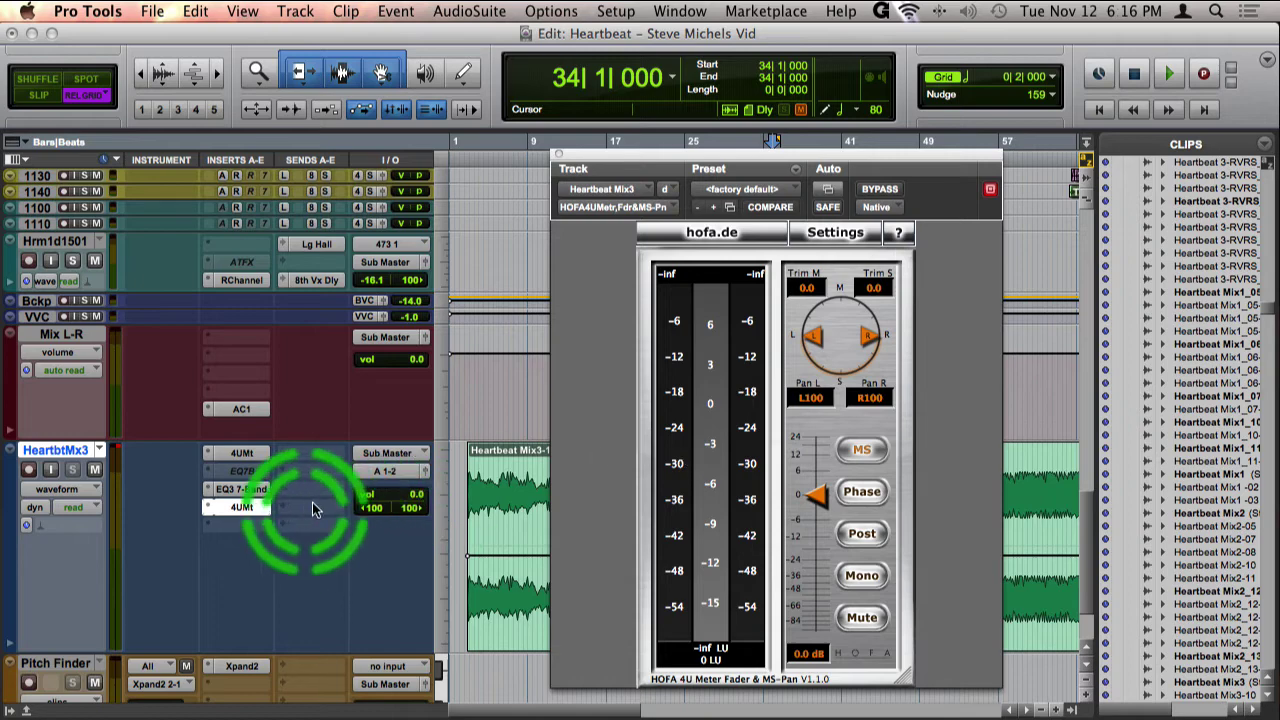
Step: Set the EQ3 7-Band's high band to 2.49 kHz, +0.5 dB and preview the mix
left_click(240, 489)
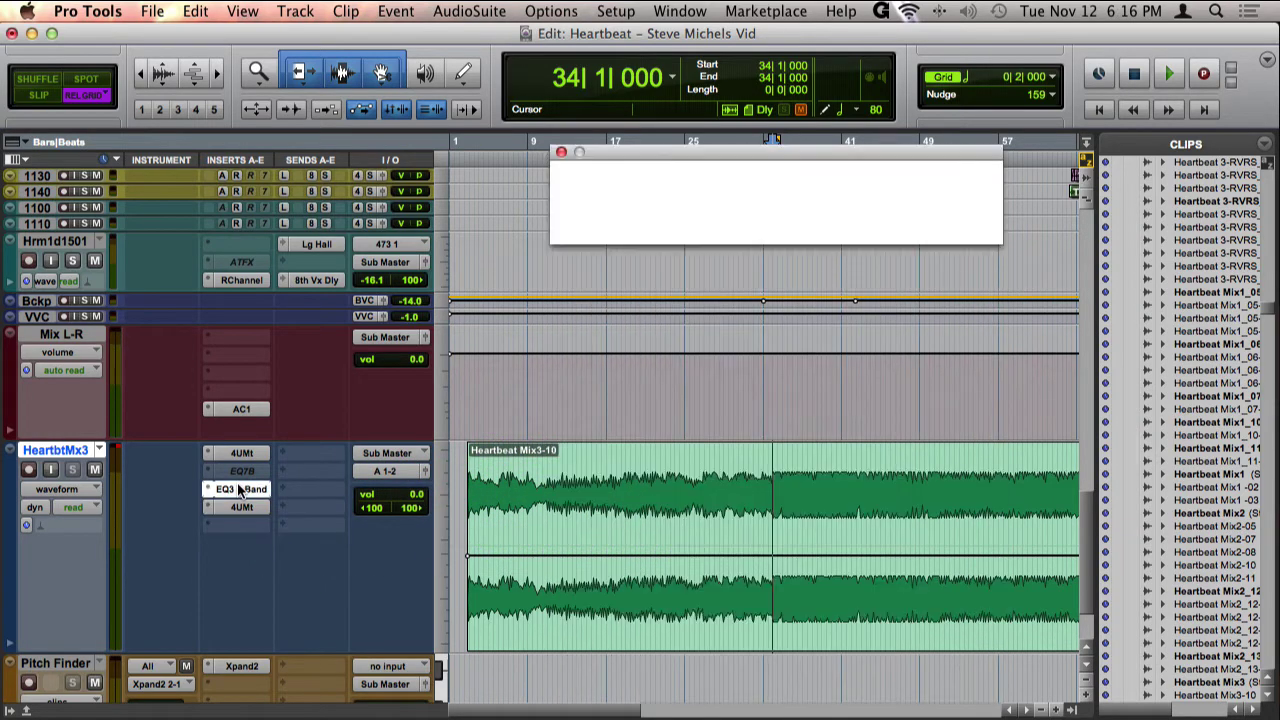
left_click_drag(774, 161, 662, 152)
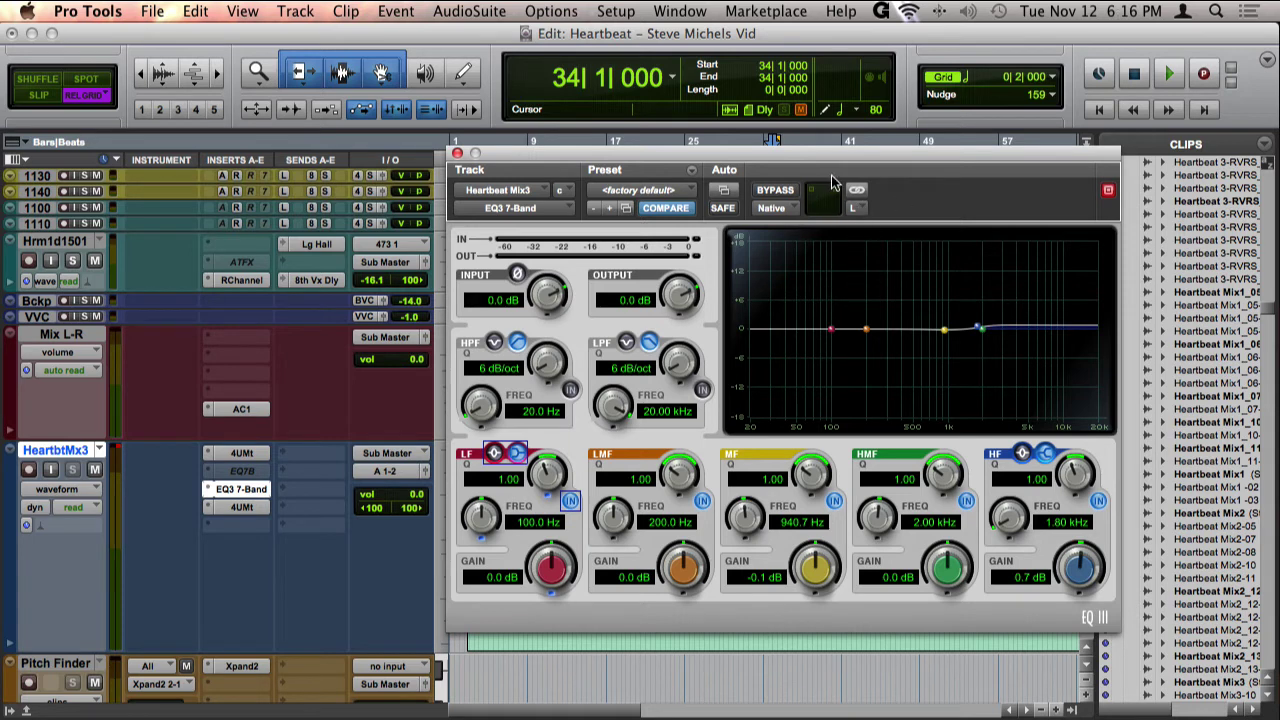
left_click_drag(870, 158, 768, 158)
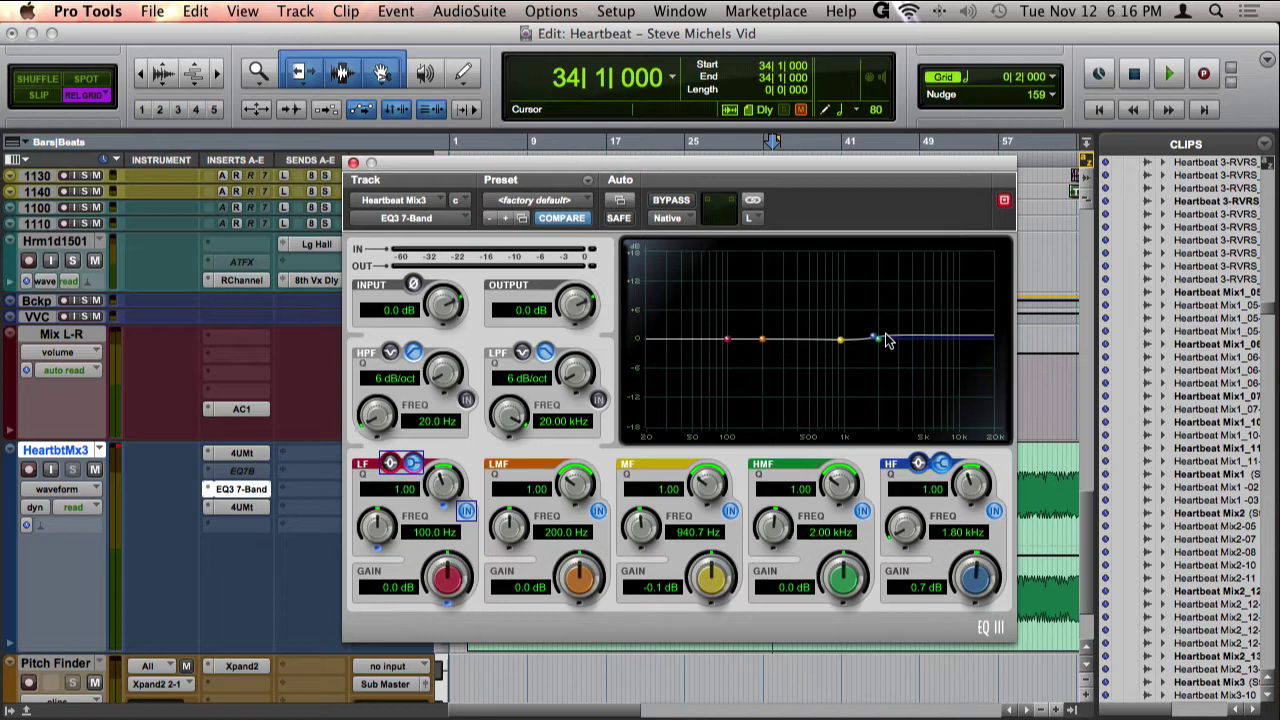
mouse_move(874, 337)
left_mouse_down()
mouse_move(808, 280)
mouse_move(888, 343)
left_mouse_up()
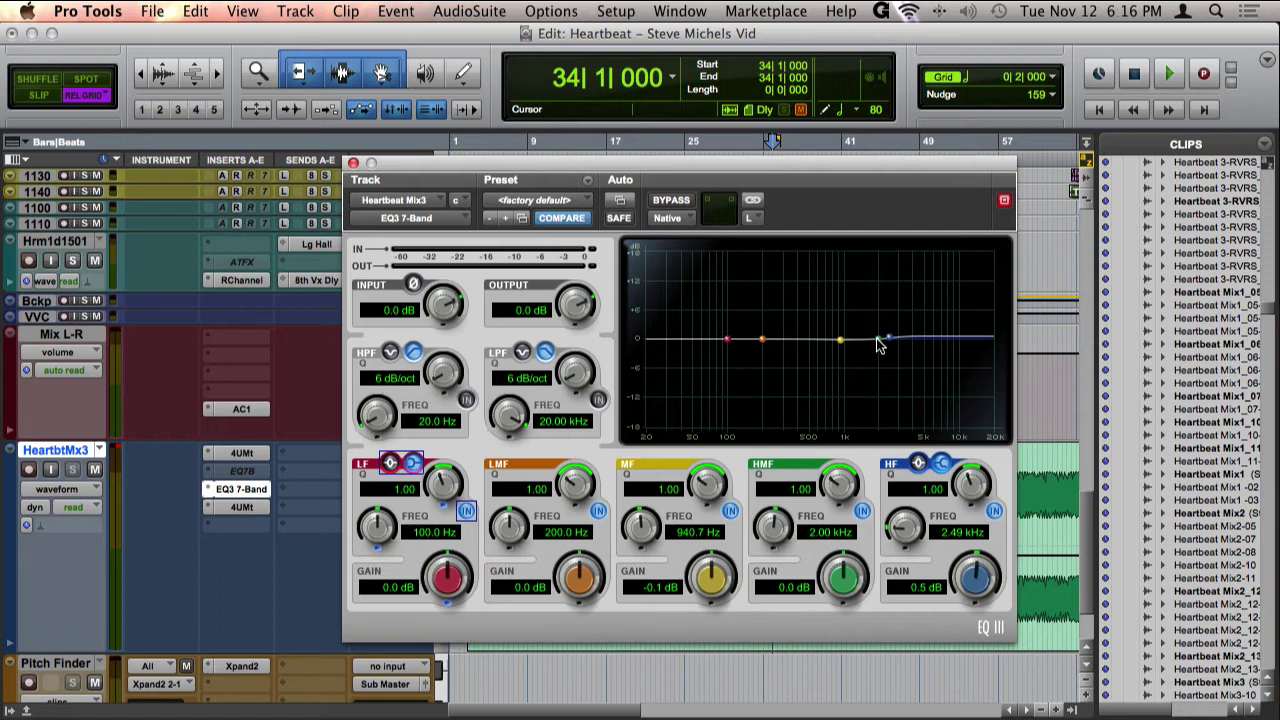
key("space")
key("space")
Step: Switch the first HOFA 4U on insert A back to MS mode
left_click(240, 507)
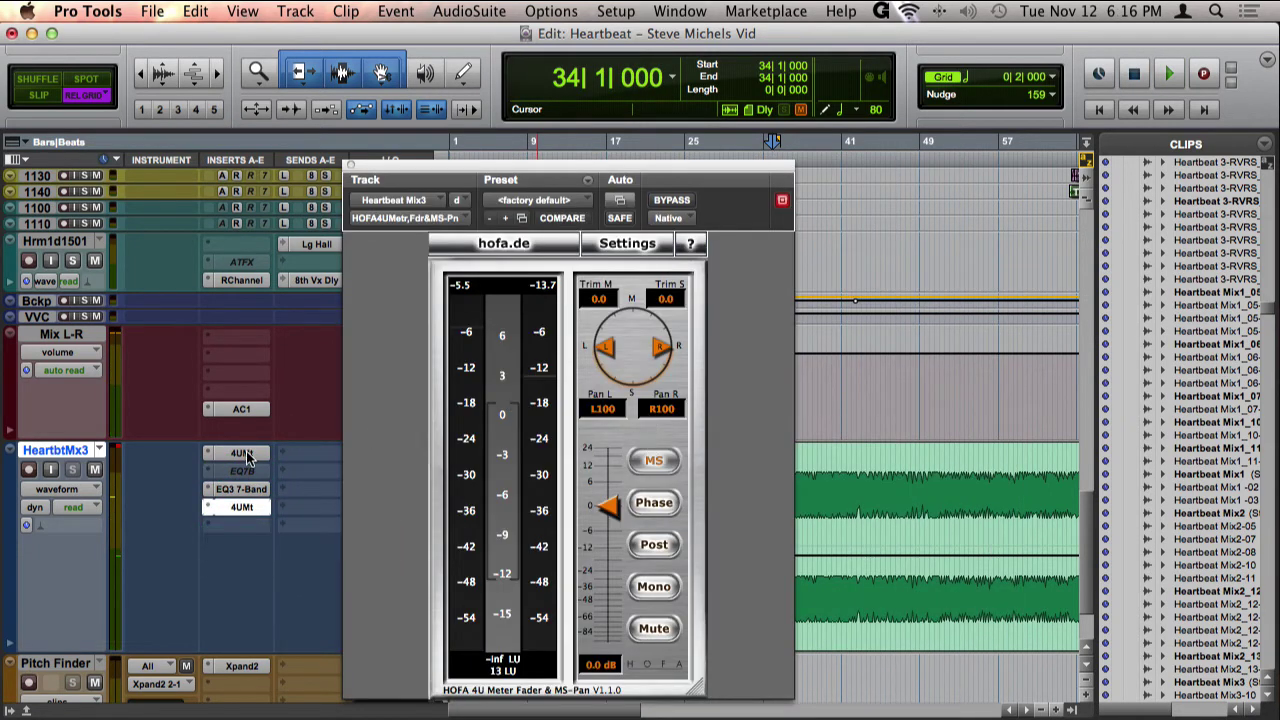
left_click_drag(248, 456, 245, 455)
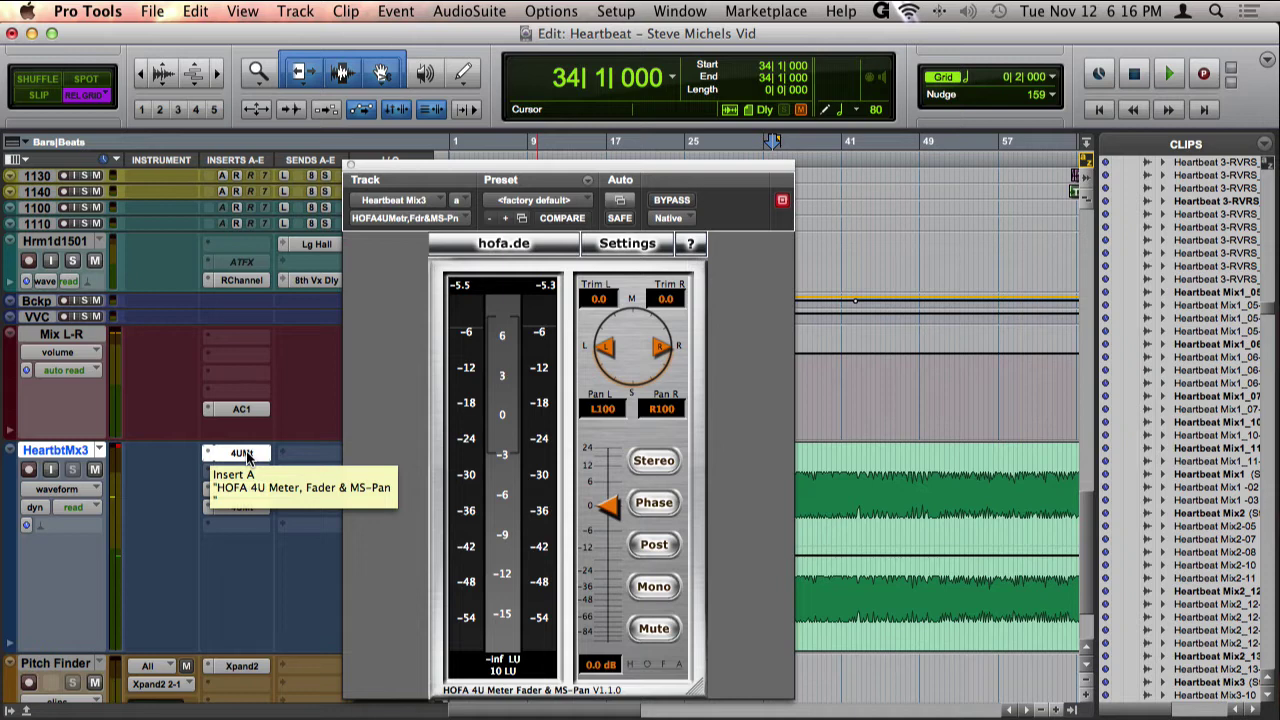
left_click(668, 457)
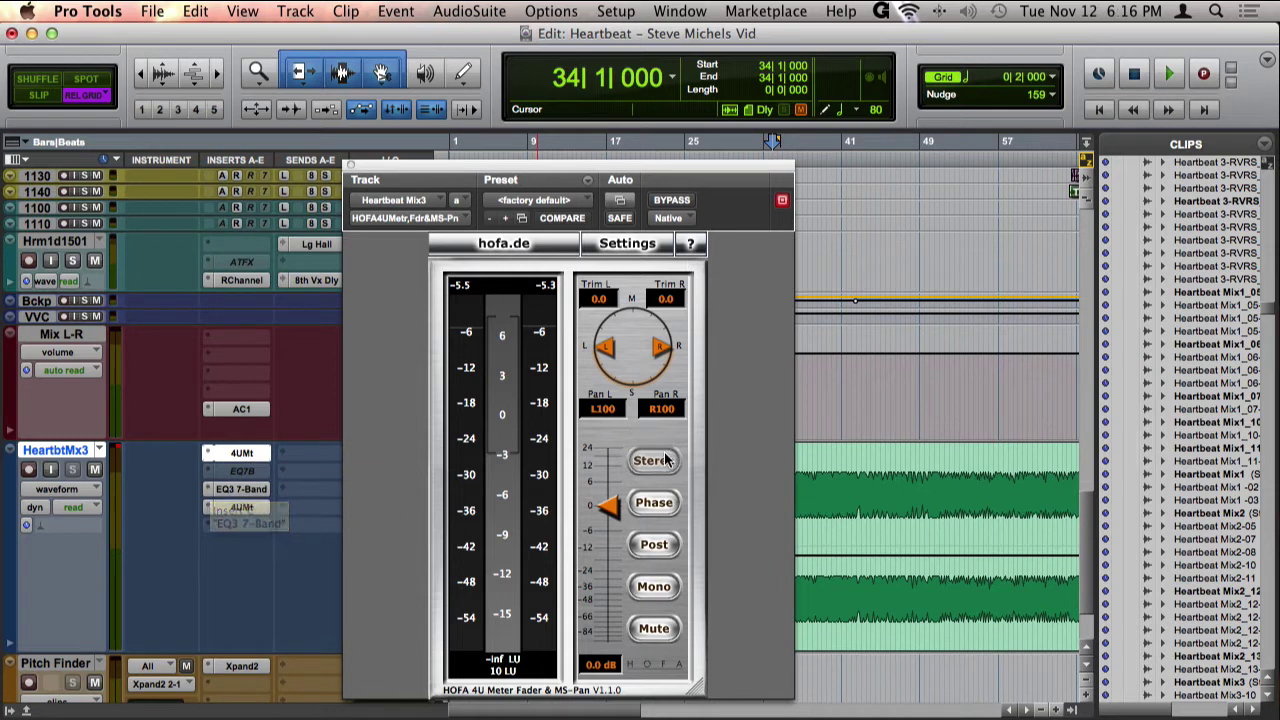
Step: While playing, shape the mid channel's EQ3 to LF 83.5 Hz +0.3 dB and MF 125.0 Hz -0.1 dB
left_click(245, 490)
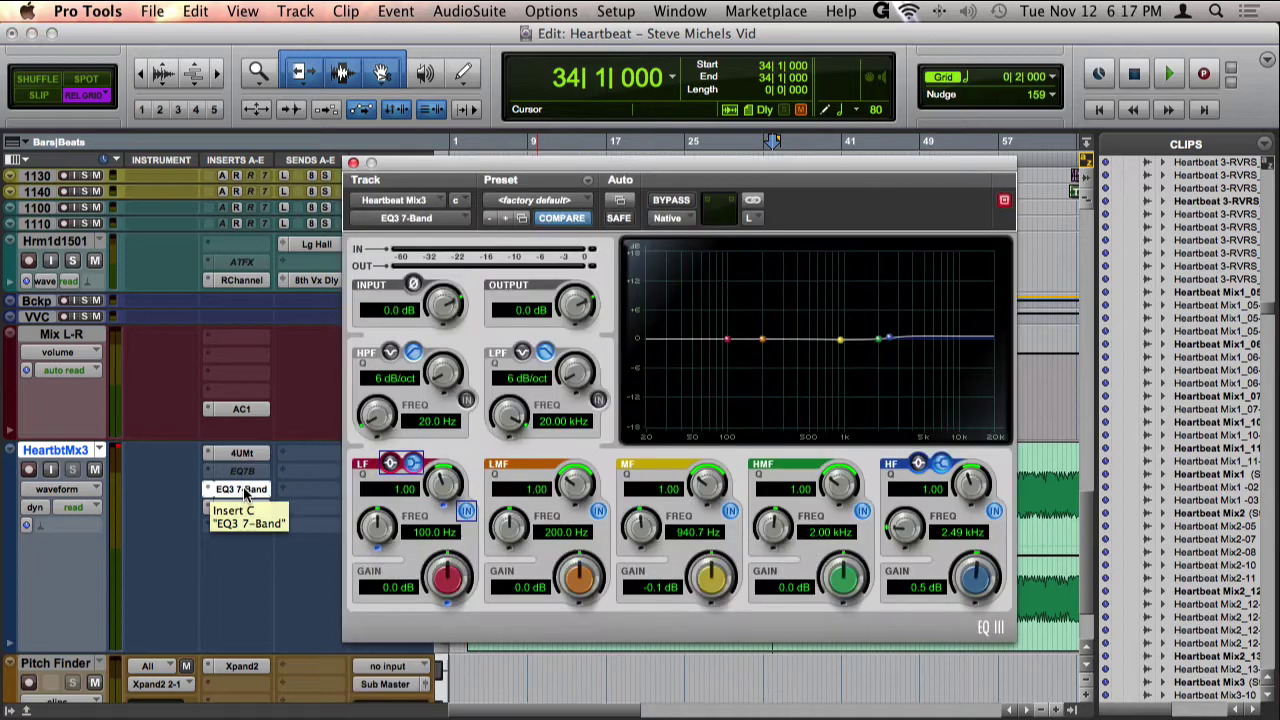
key("space")
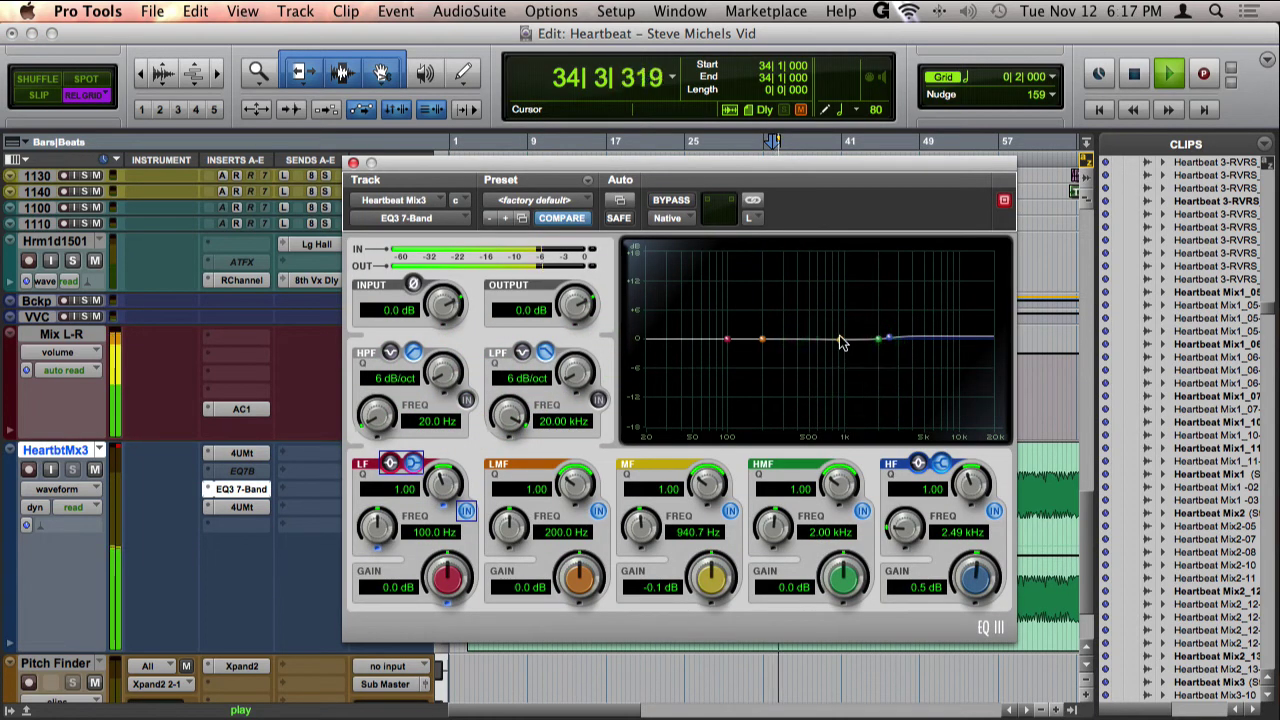
left_click_drag(840, 345, 723, 337)
Step: Switch the EQ3 to the R (side) channel, set MF to 3.93 kHz +0.3 dB, and audition it
key("space")
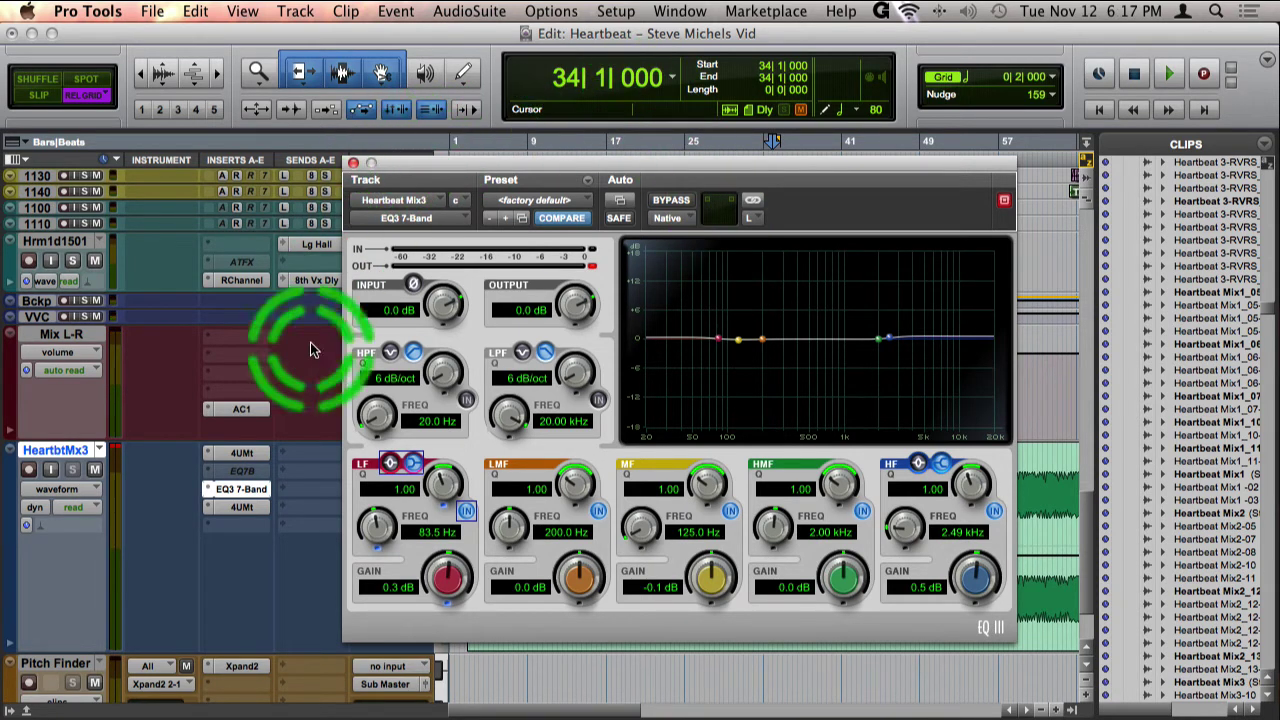
left_click(750, 218)
left_click(758, 234)
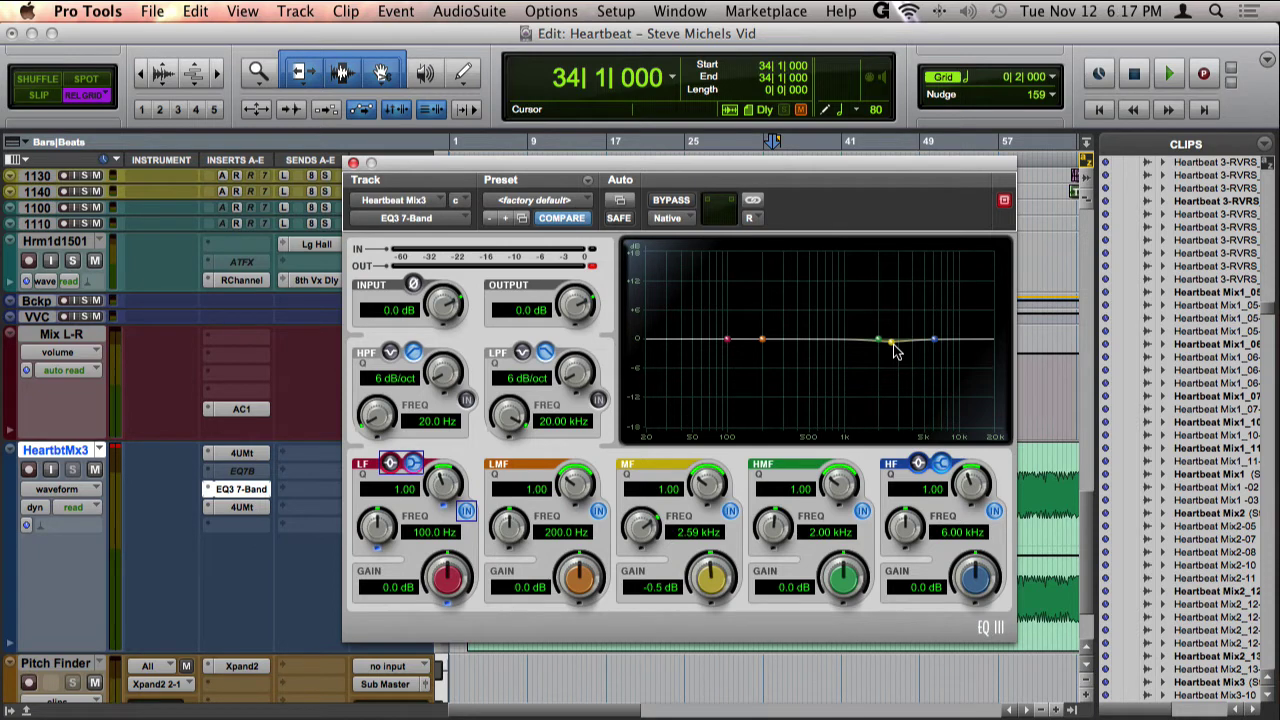
mouse_move(893, 345)
left_mouse_down()
mouse_move(922, 252)
mouse_move(985, 255)
mouse_move(960, 251)
mouse_move(845, 322)
mouse_move(858, 289)
mouse_move(930, 262)
mouse_move(920, 365)
mouse_move(763, 283)
mouse_move(693, 274)
mouse_move(925, 270)
mouse_move(851, 258)
mouse_move(847, 272)
mouse_move(852, 310)
mouse_move(912, 343)
left_mouse_up()
key("space")
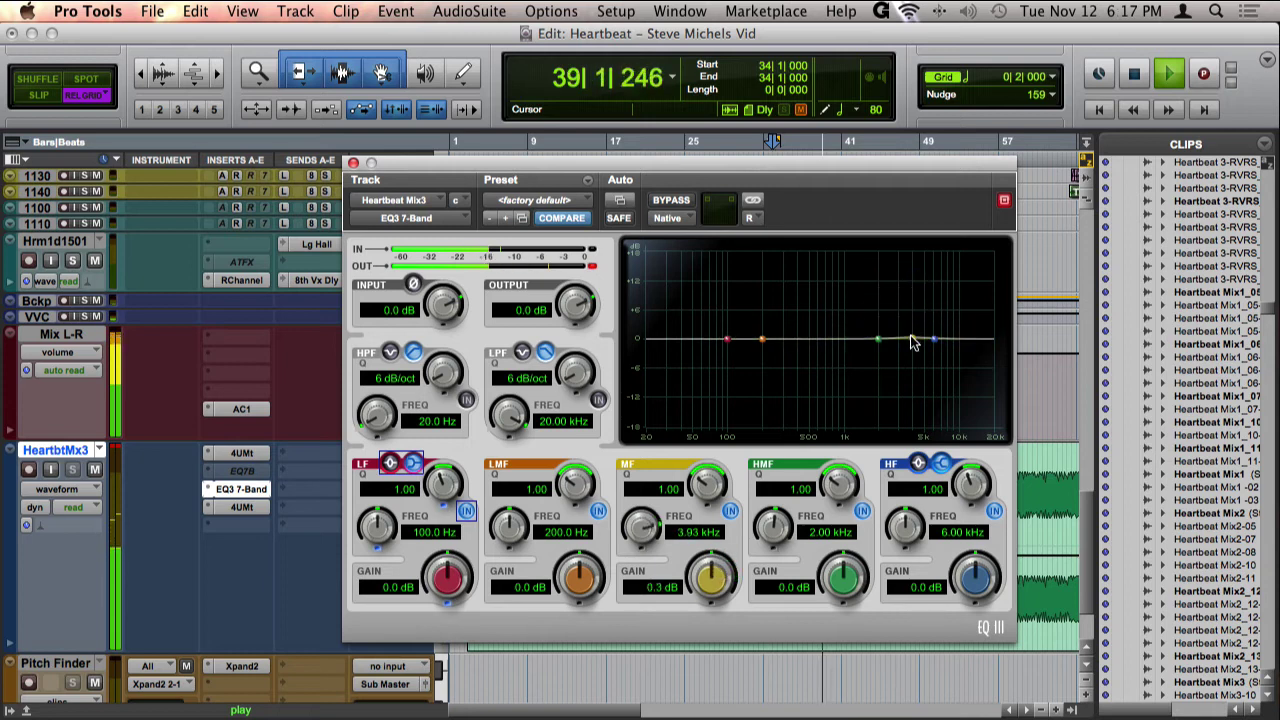
key("space")
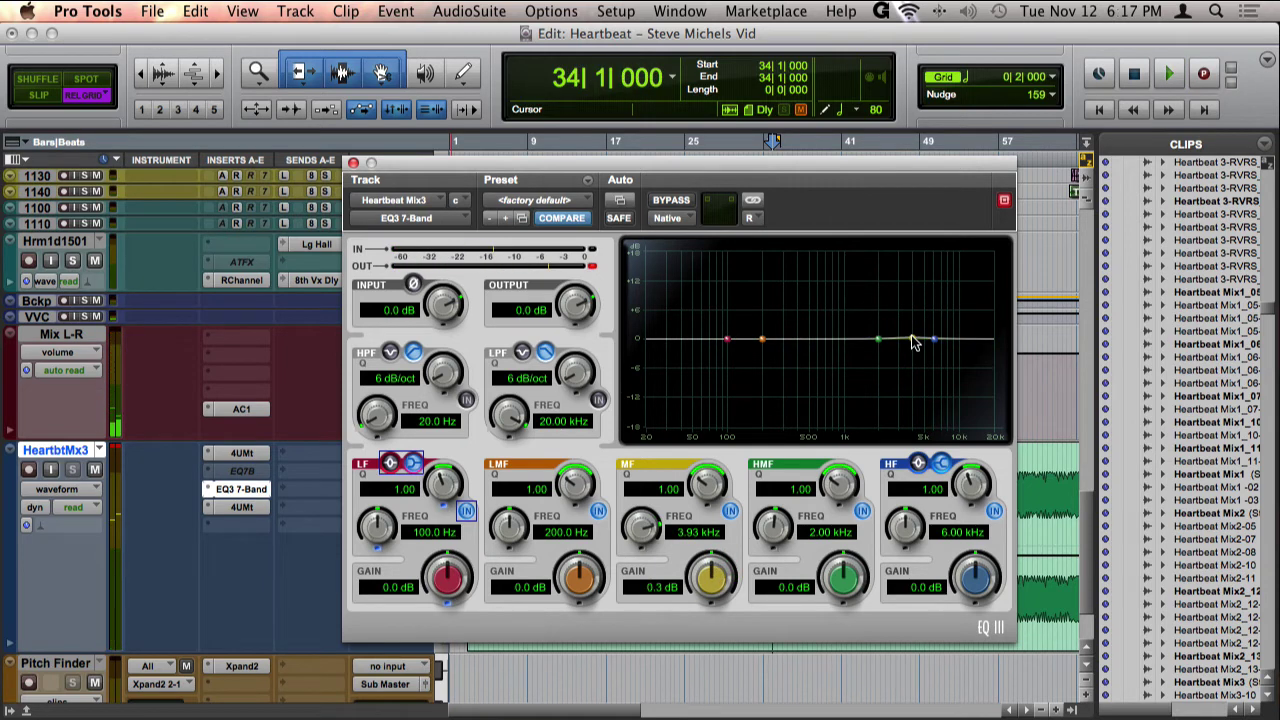